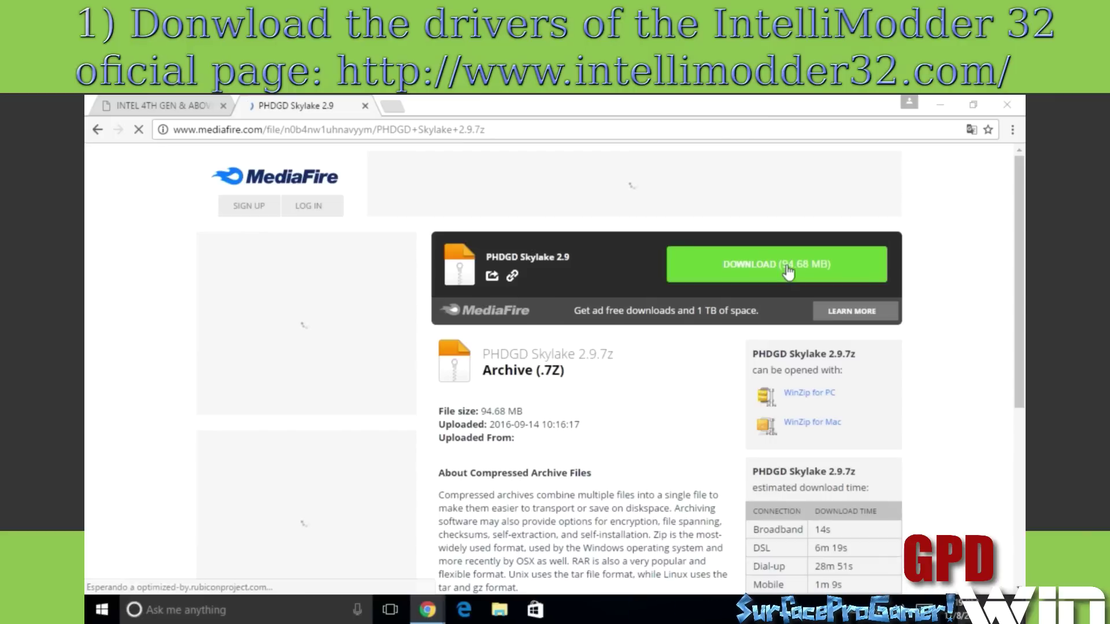
Step: Download the PHDGD Skylake 2.9.7z archive from MediaFire and show the downloaded file in its folder
left_click(788, 272)
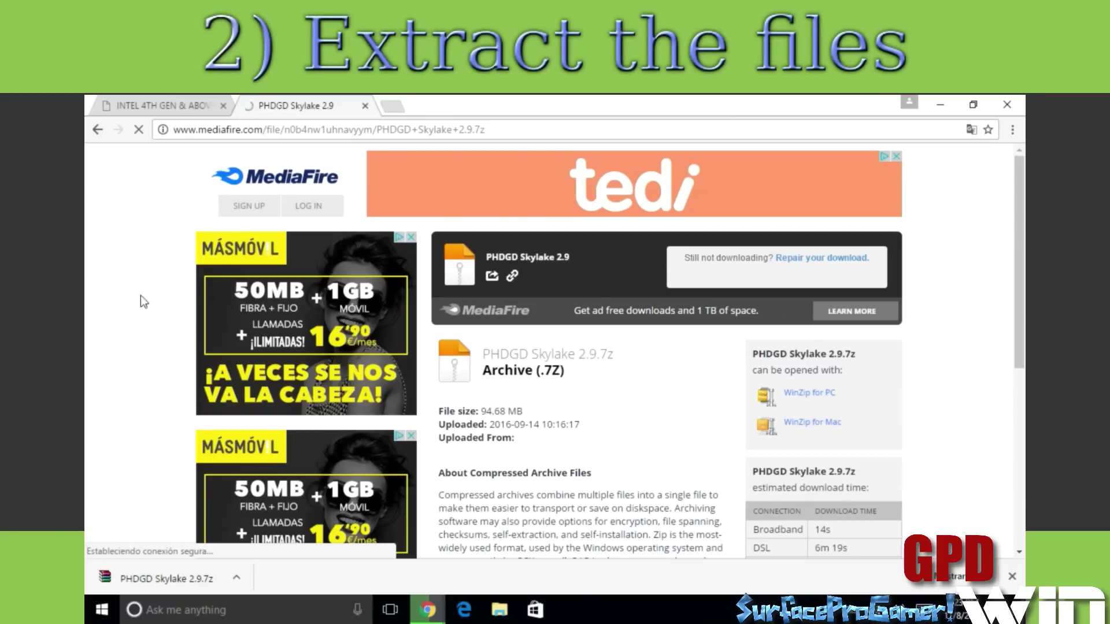
right_click(144, 580)
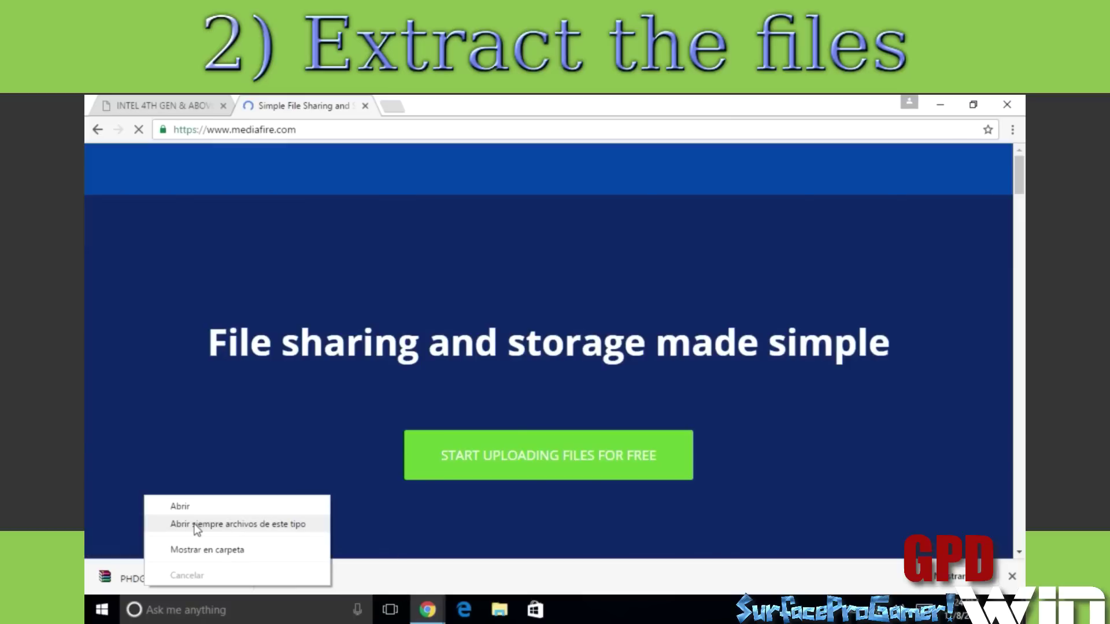
left_click(196, 551)
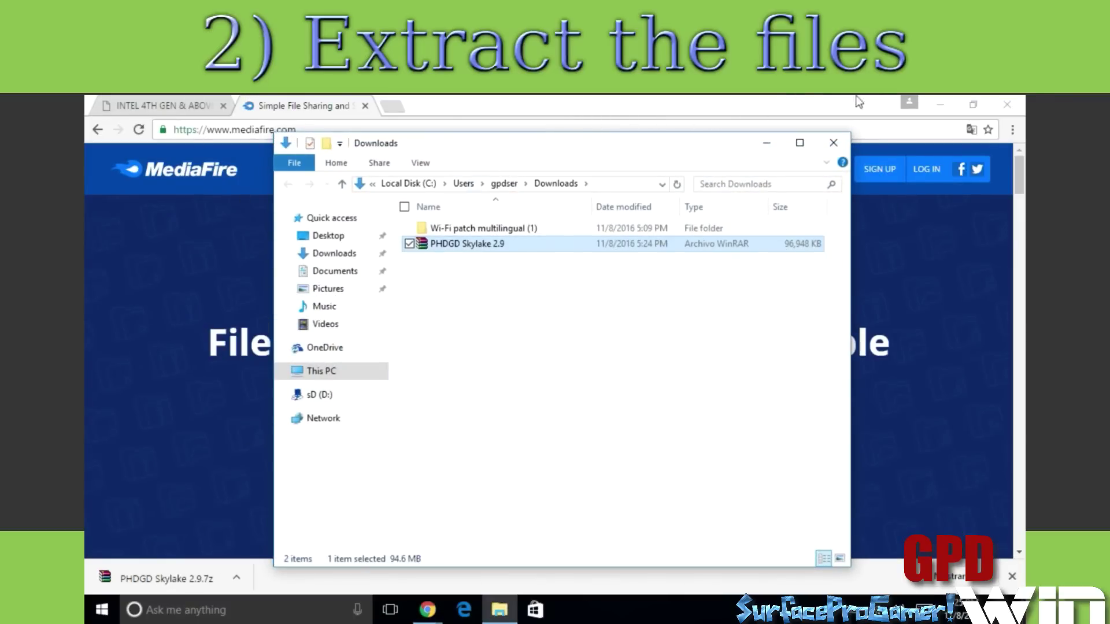
Step: Close the main browser window and the bet365 pop-up window, leaving the Downloads folder open
left_click(1005, 103)
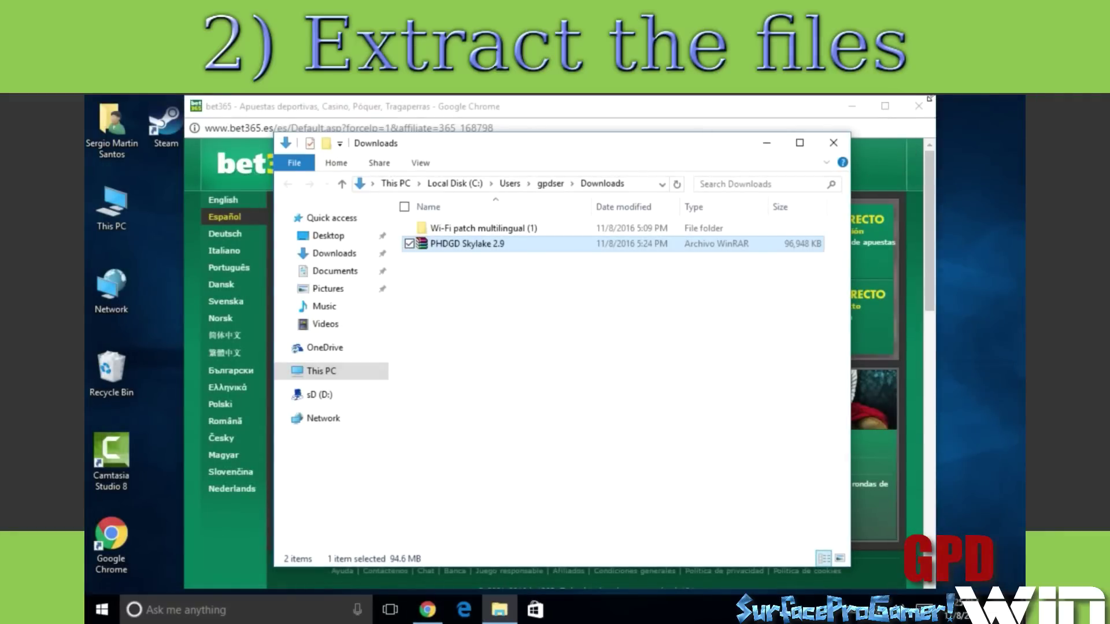
left_click(931, 123)
left_click(922, 101)
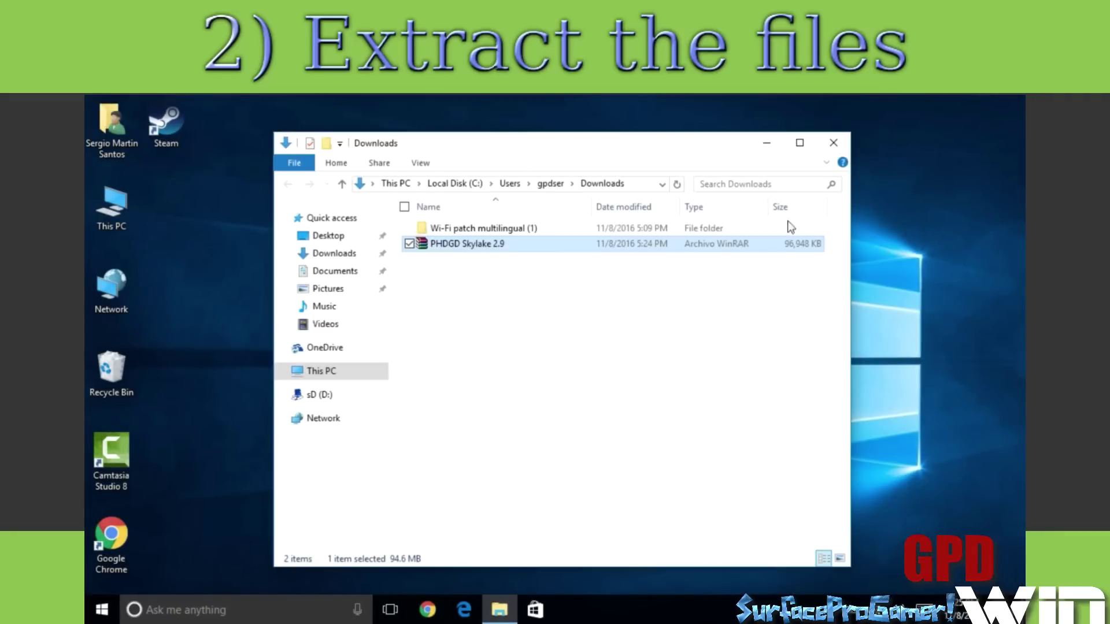
Step: Extract the PHDGD Skylake 2.9 archive into its own folder and open the nested PHDGD Skylake 2.9 folder
right_click(461, 251)
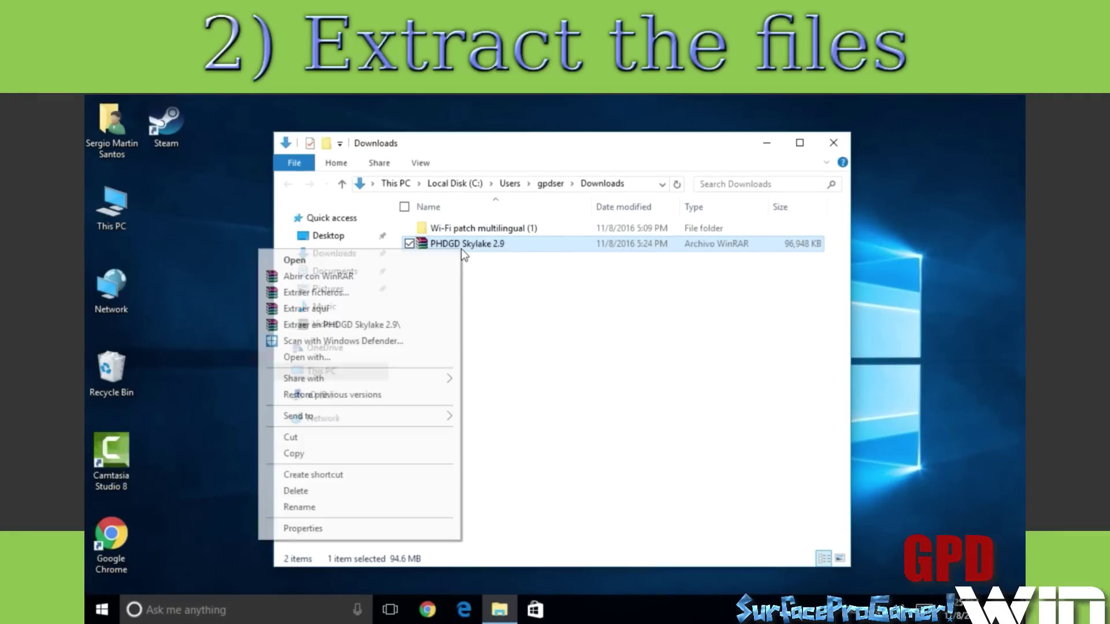
left_click(371, 329)
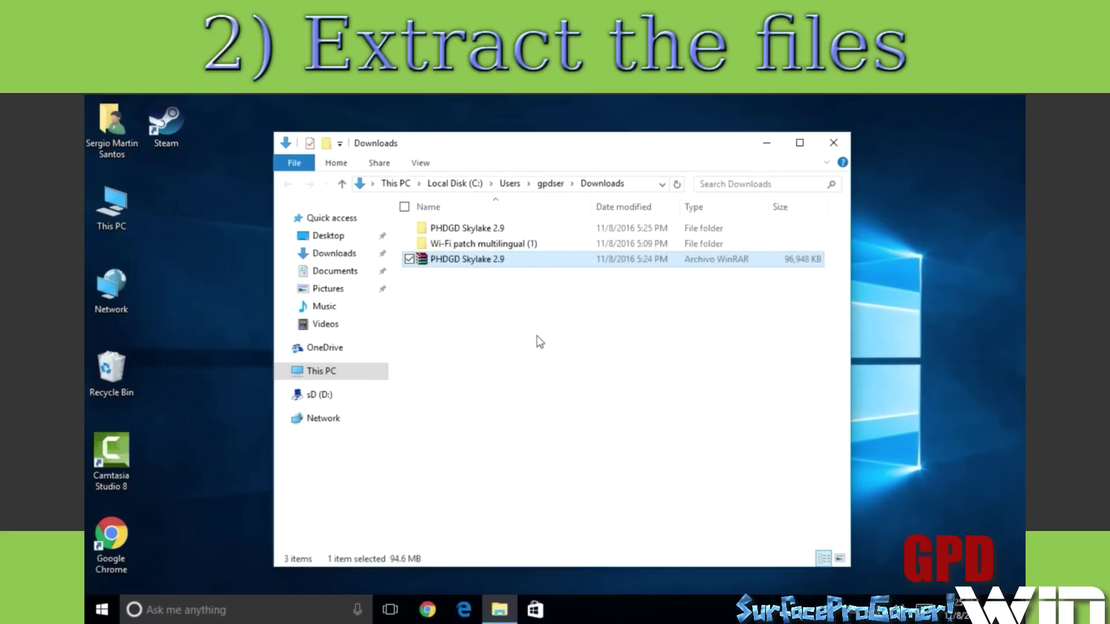
left_click(437, 232)
double_click(437, 236)
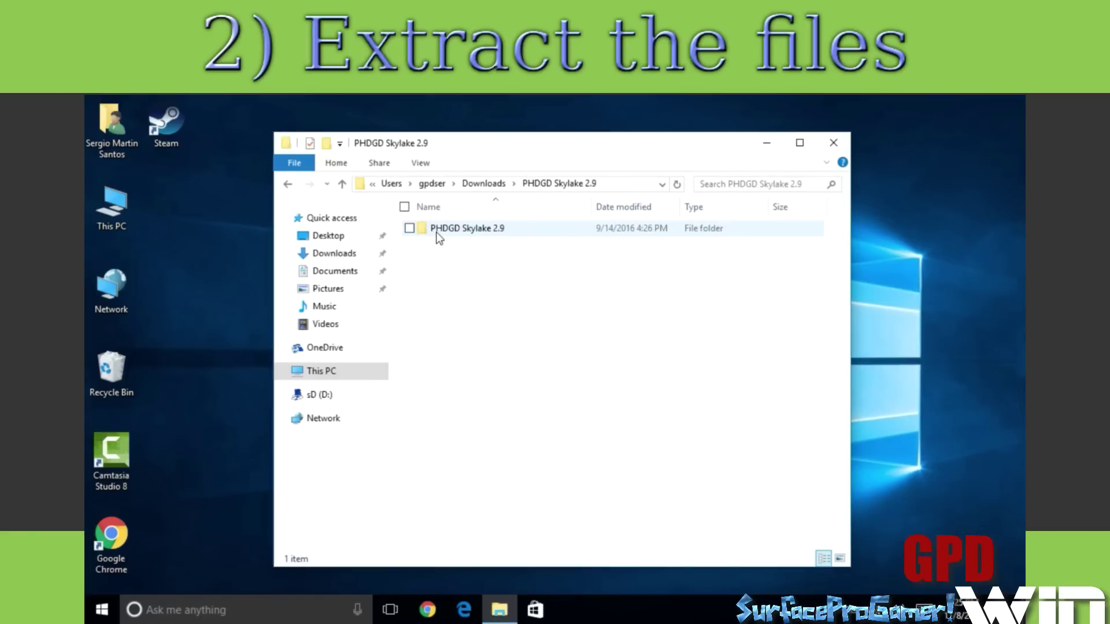
double_click(437, 233)
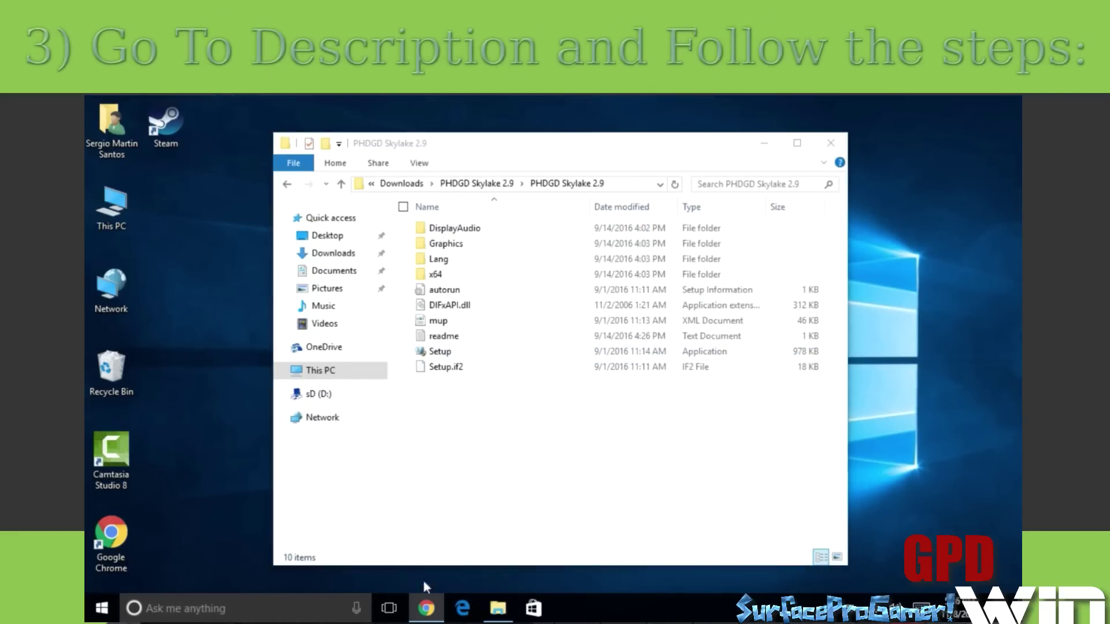
Step: Switch to Chrome and expand the YouTube video's full description to show the driver installation steps
left_click(426, 607)
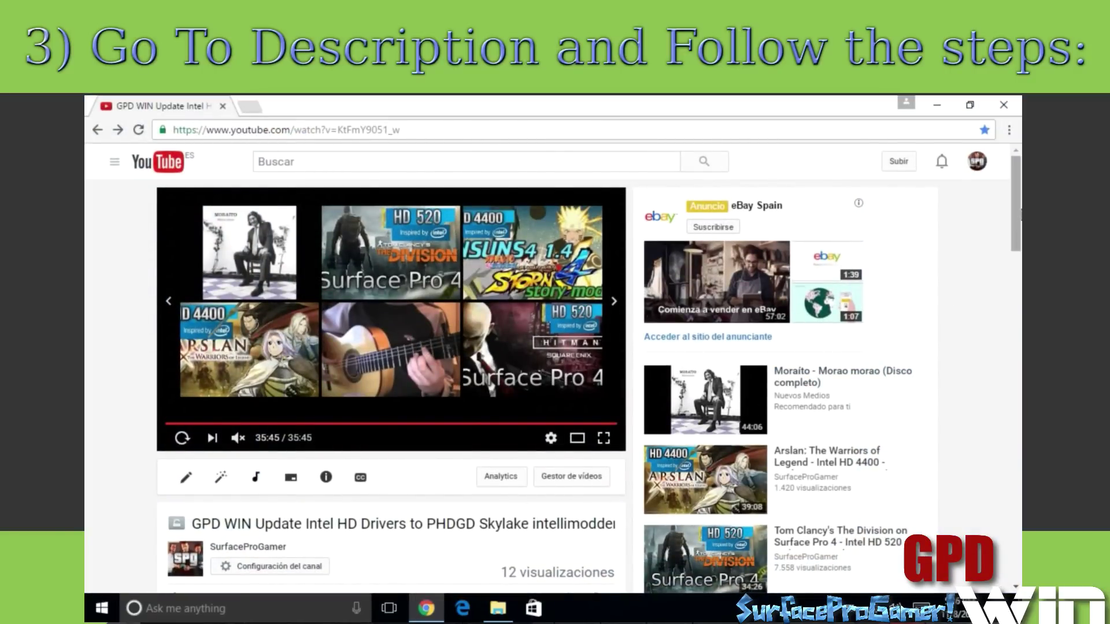
scroll(1018, 228, "down", 2)
scroll(1018, 228, "down", 5)
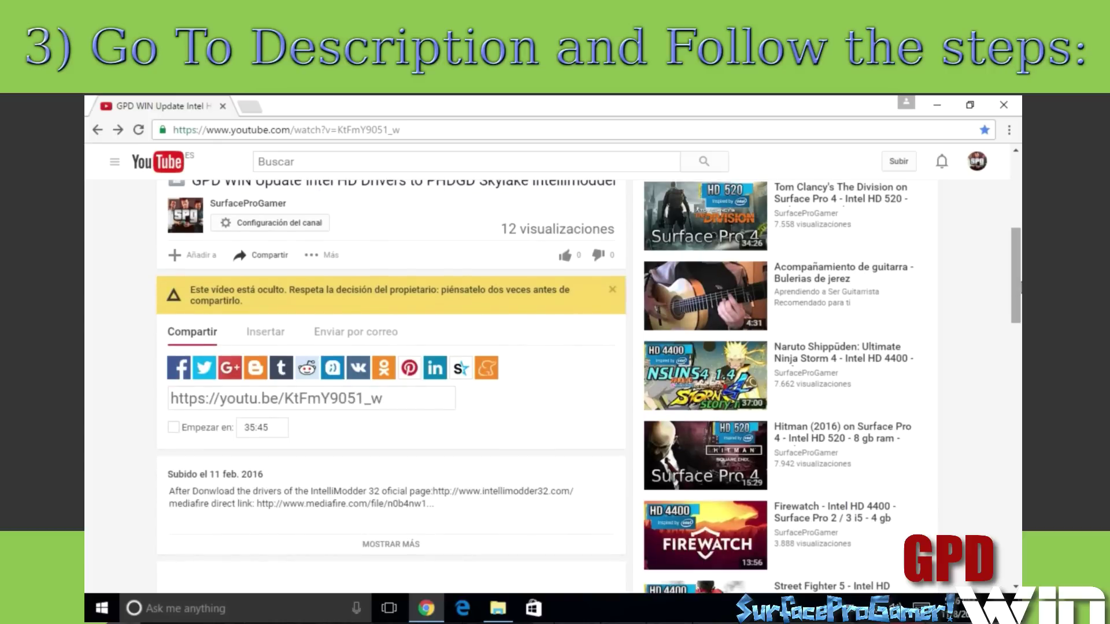
scroll(906, 309, "down", 3)
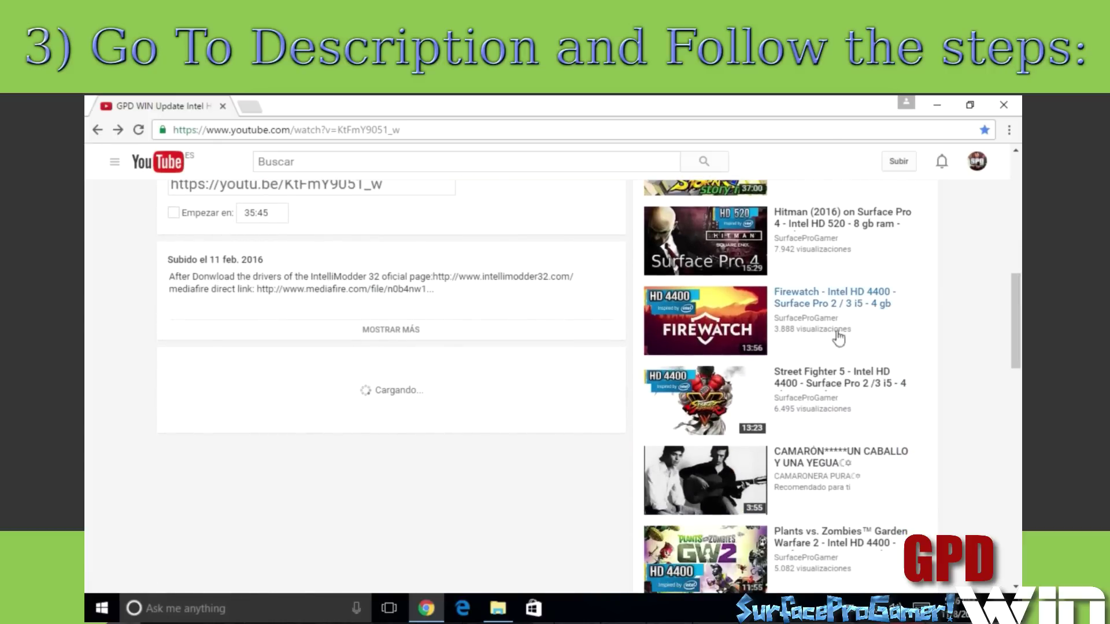
left_click(366, 332)
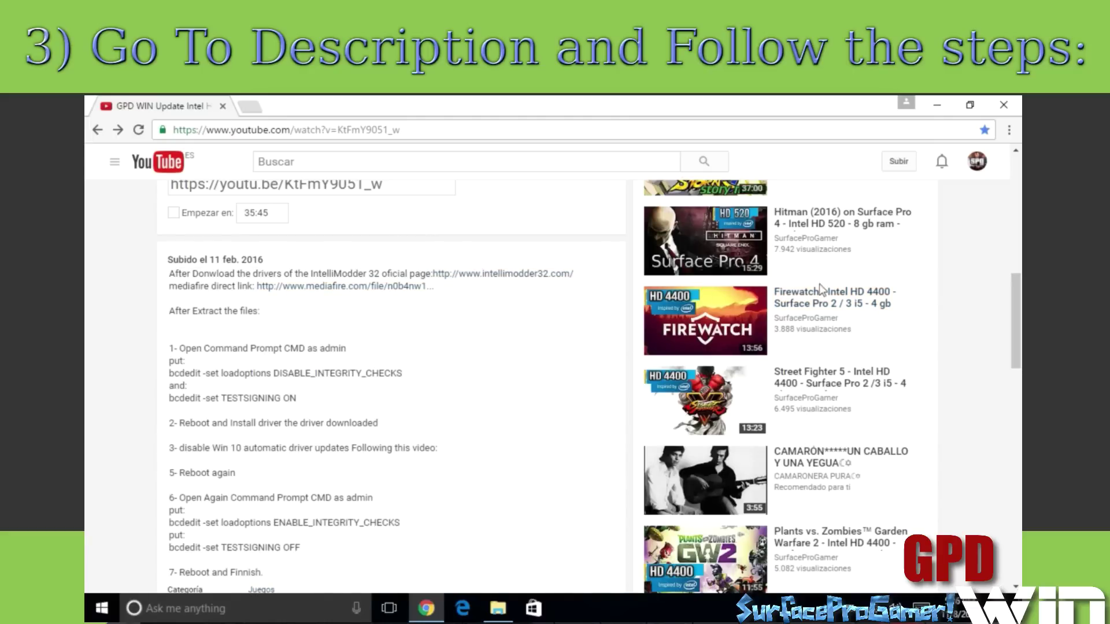
mouse_move(1018, 315)
left_mouse_down()
mouse_move(1018, 356)
mouse_move(1018, 337)
left_mouse_up()
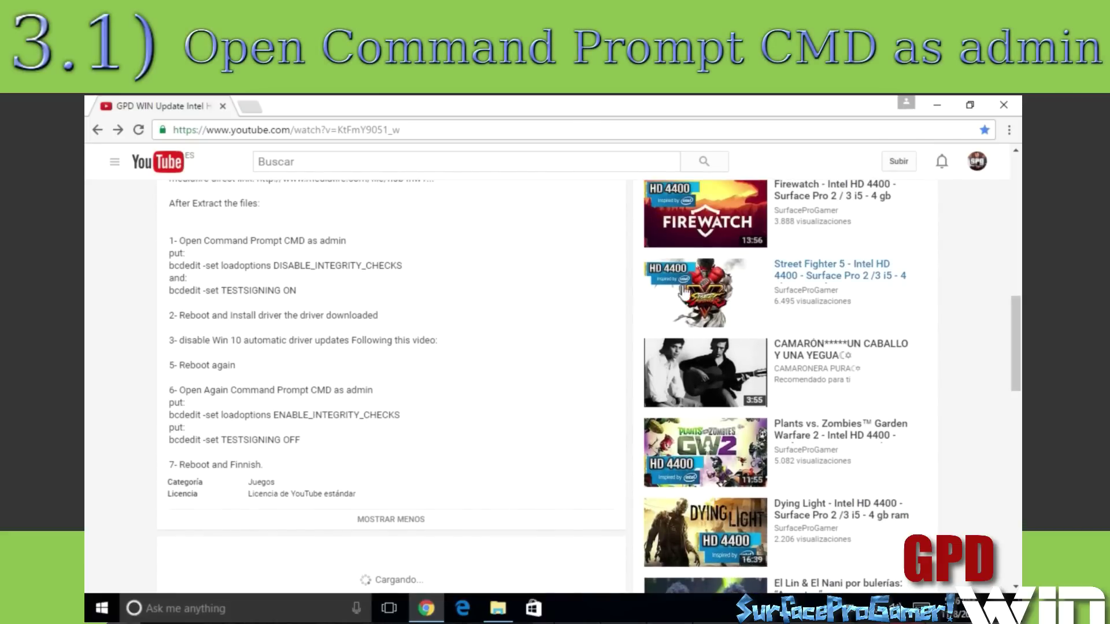
Step: Search Windows for cmd and open Command Prompt as administrator, allowing the elevation request
left_click_drag(358, 241, 161, 259)
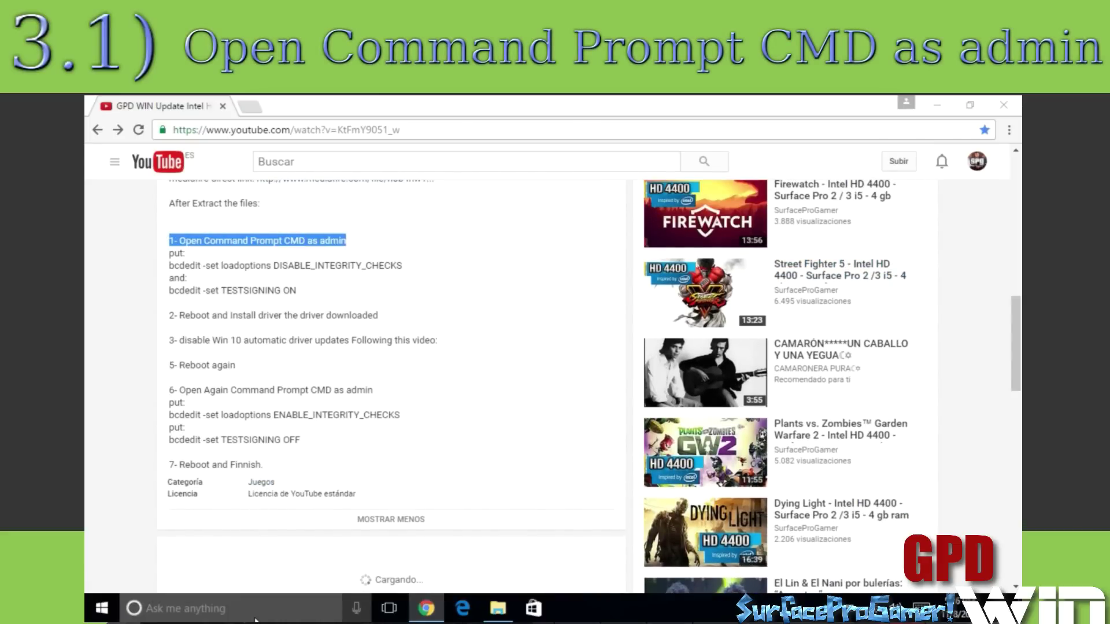
left_click(254, 615)
type("cmd")
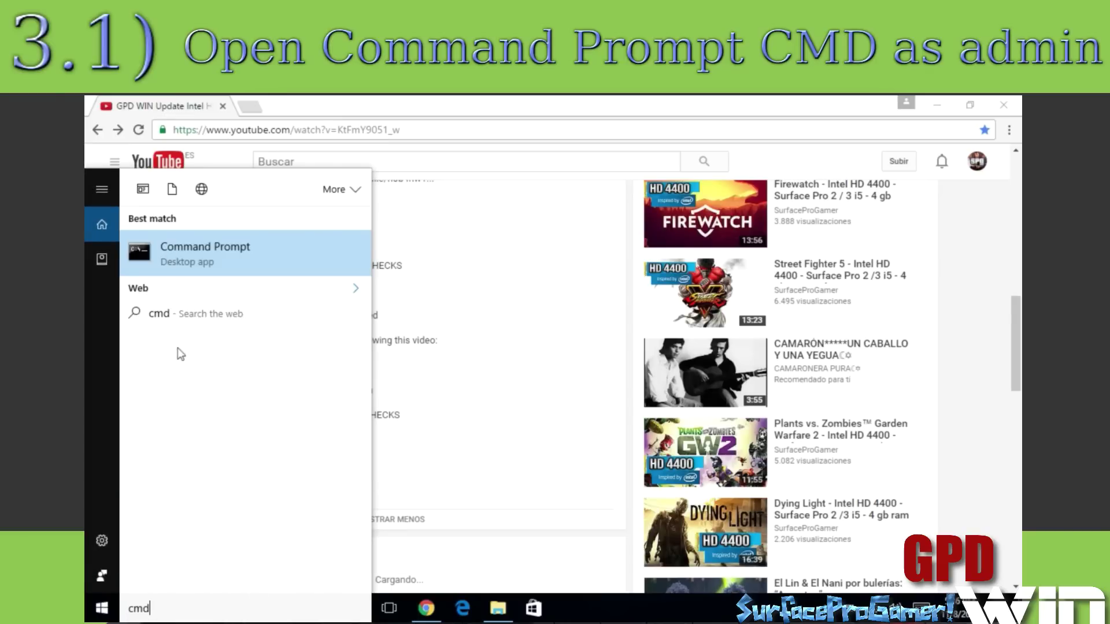
right_click(178, 264)
left_click(198, 282)
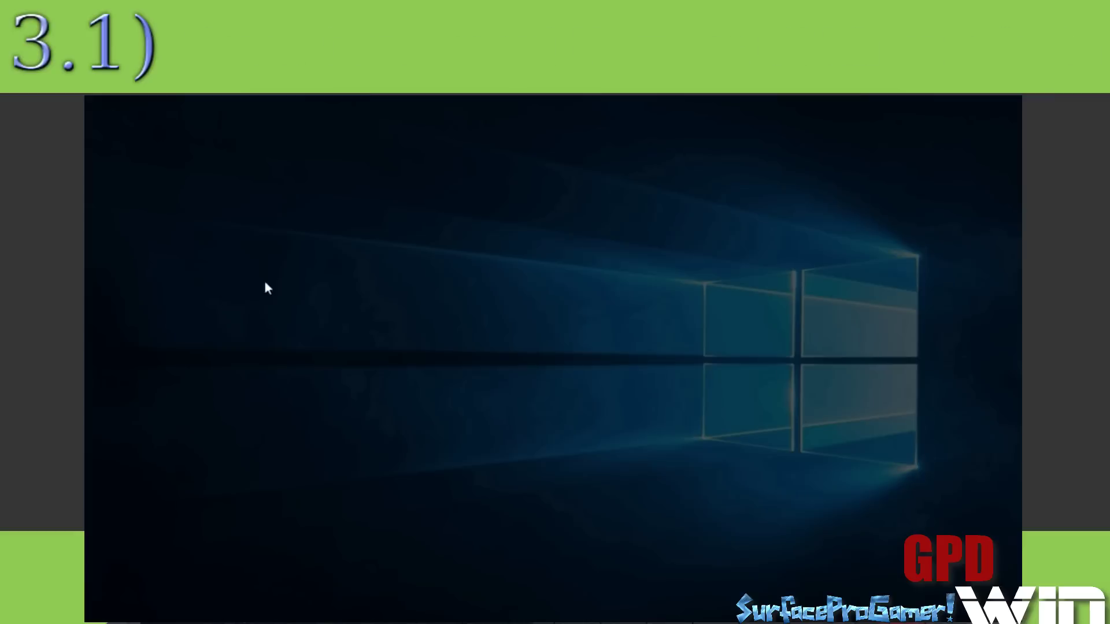
left_click(454, 444)
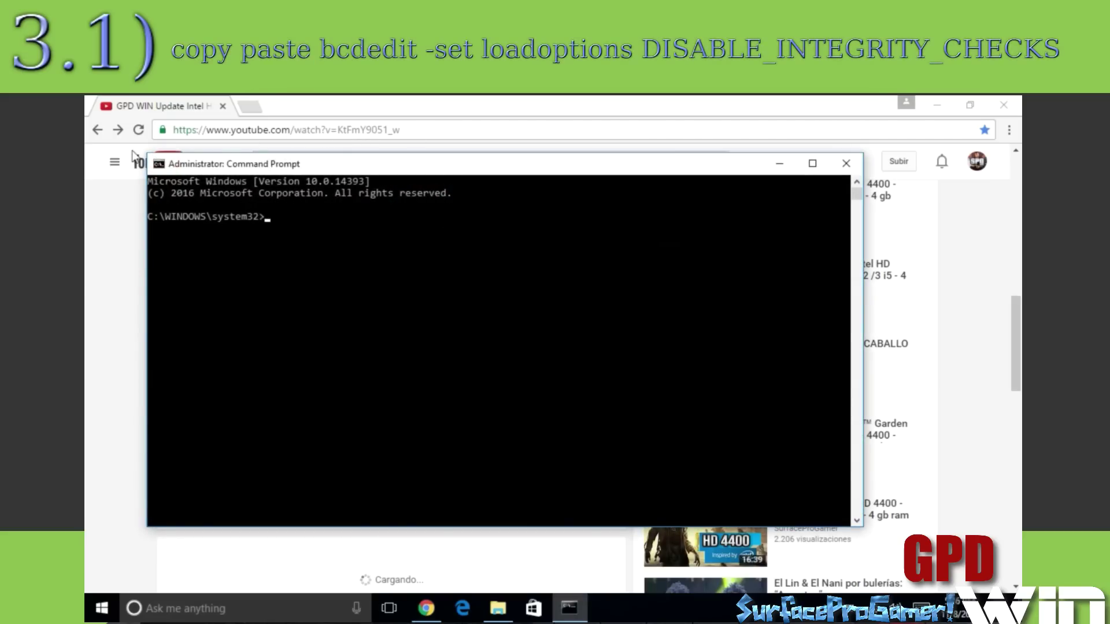
Step: Copy "bcdedit -set loadoptions DISABLE_INTEGRITY_CHECKS" from the video description and run it in the administrator Command Prompt
left_click_drag(147, 163, 307, 196)
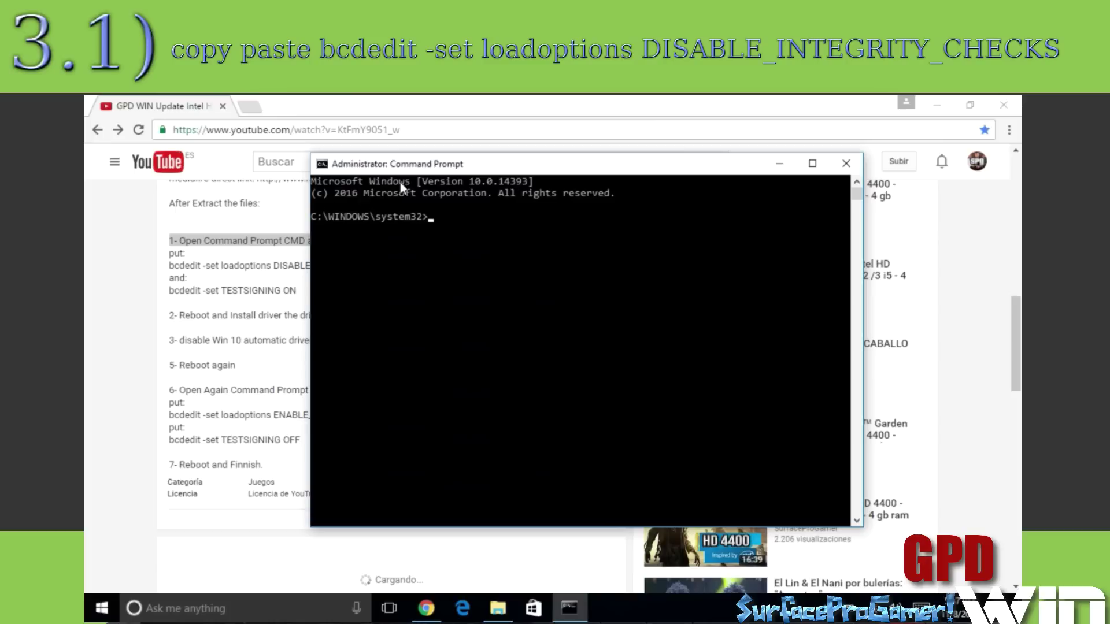
left_click_drag(435, 170, 611, 171)
left_click_drag(410, 266, 158, 264)
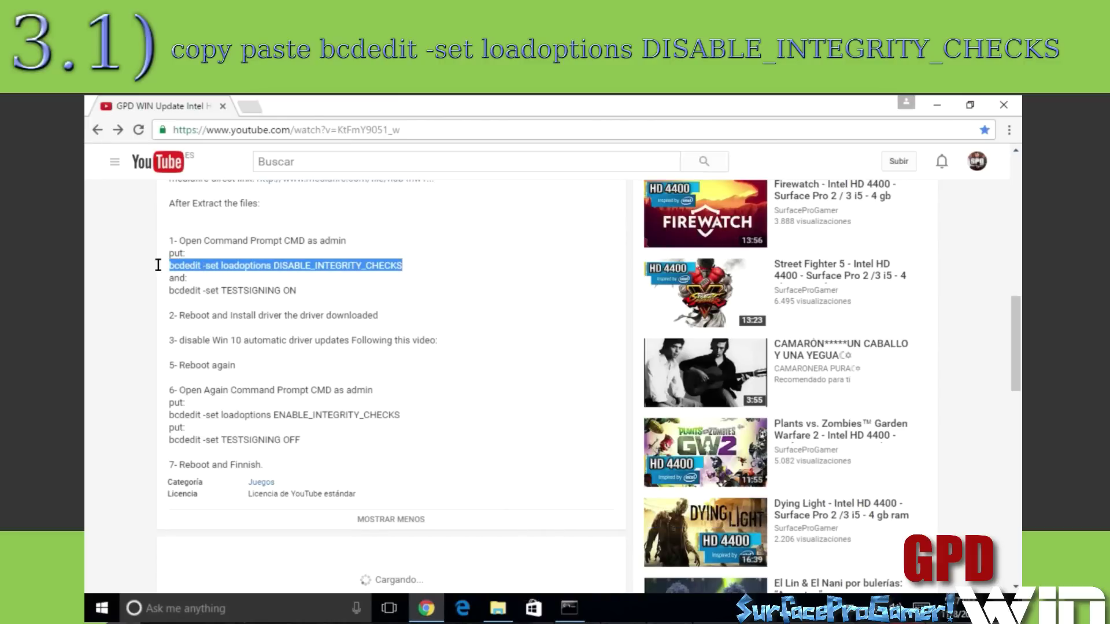
right_click(205, 269)
left_click(223, 276)
left_click(569, 608)
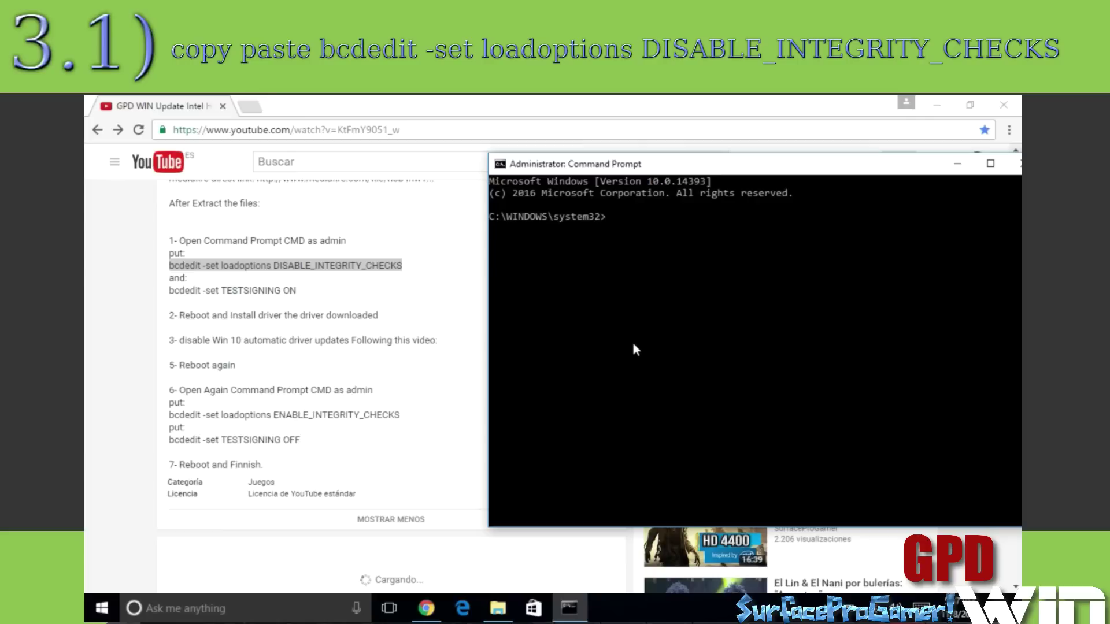
key("ctrl+v")
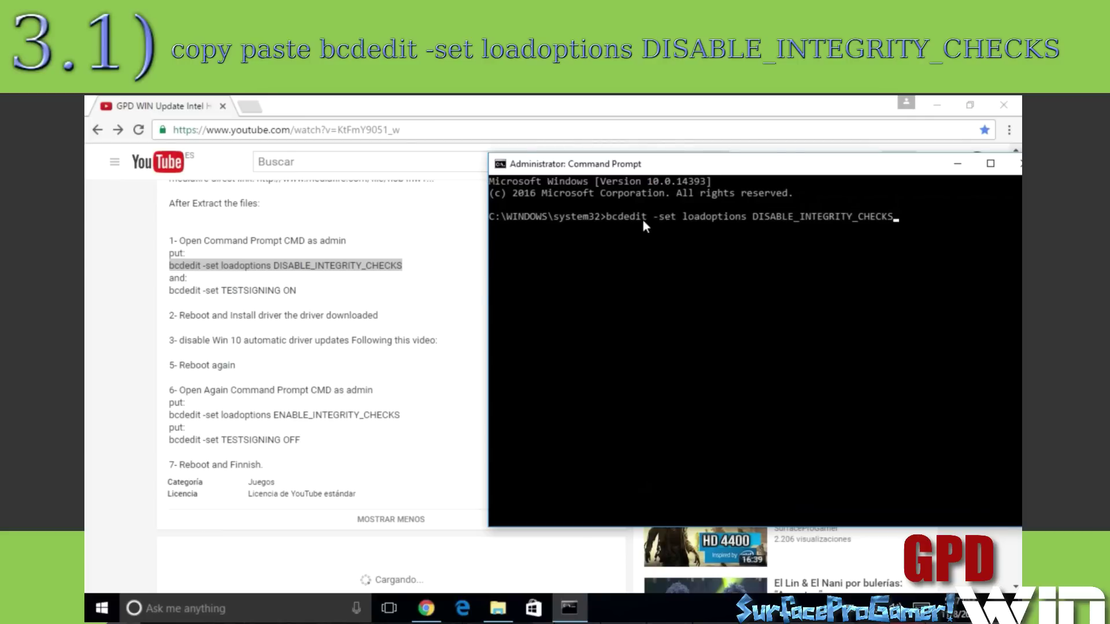
key("Return")
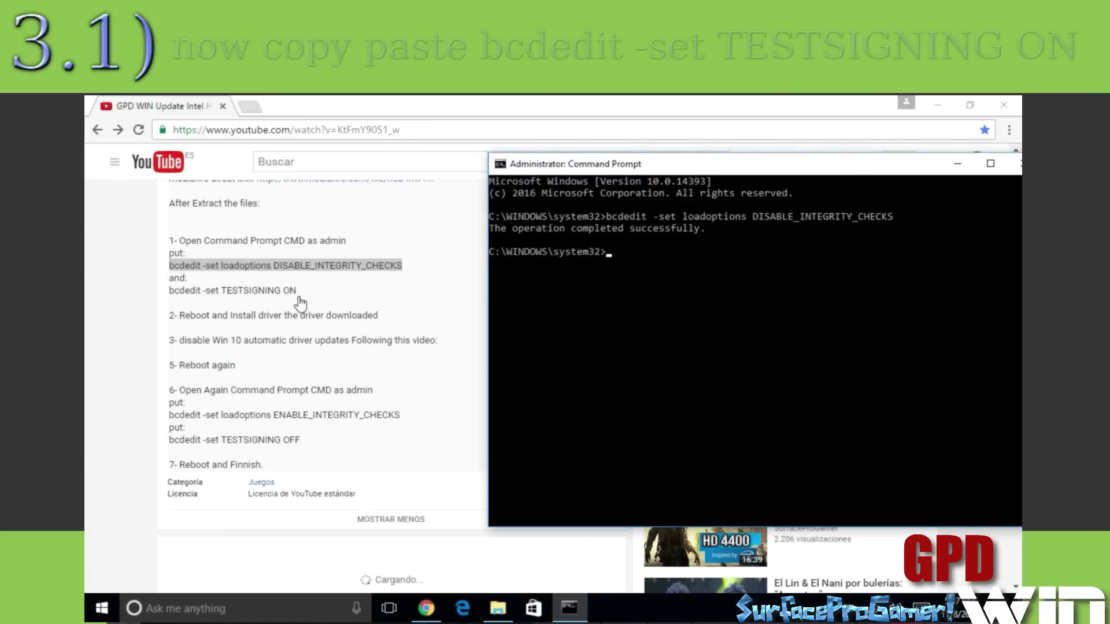
Step: Copy "bcdedit -set TESTSIGNING ON" from the video description and run it in the administrator Command Prompt
left_click(366, 292)
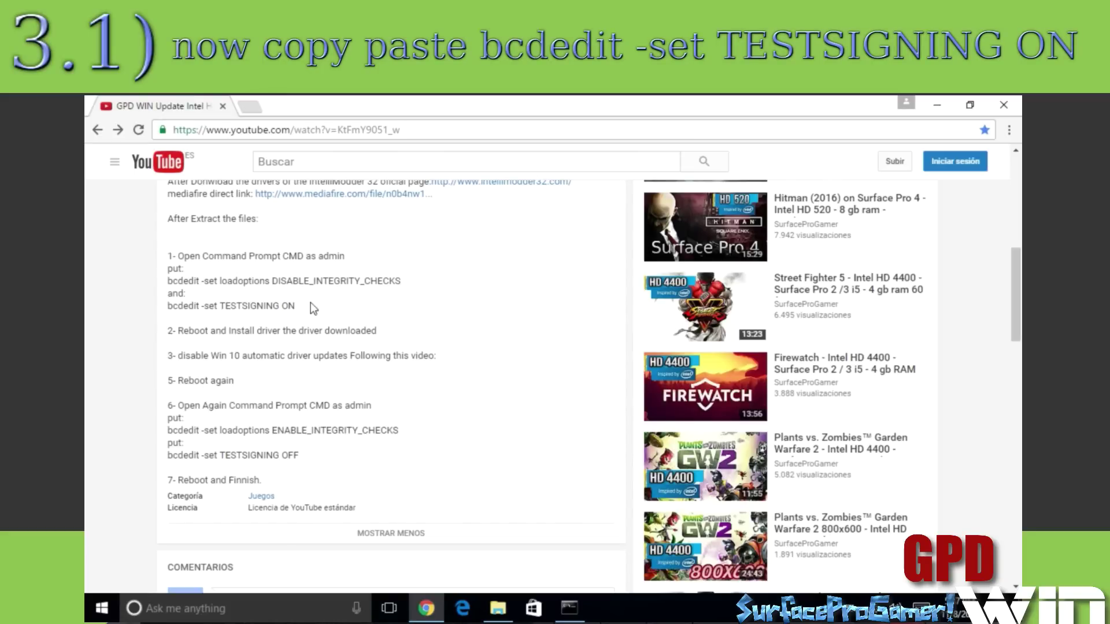
left_click_drag(311, 303, 164, 302)
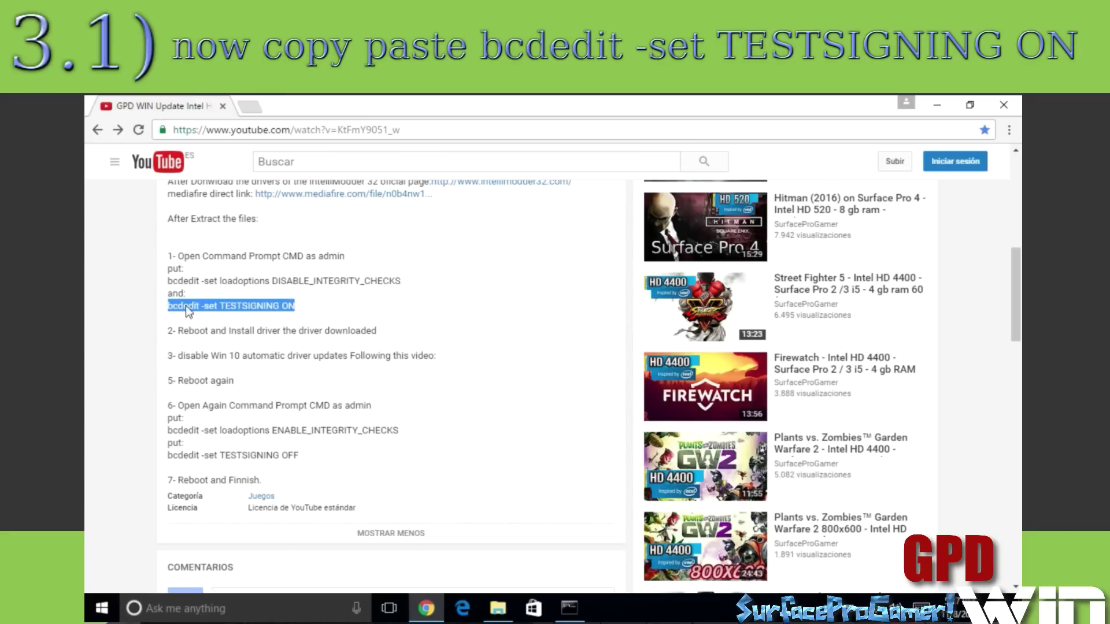
right_click(189, 311)
left_click(216, 318)
left_click(569, 607)
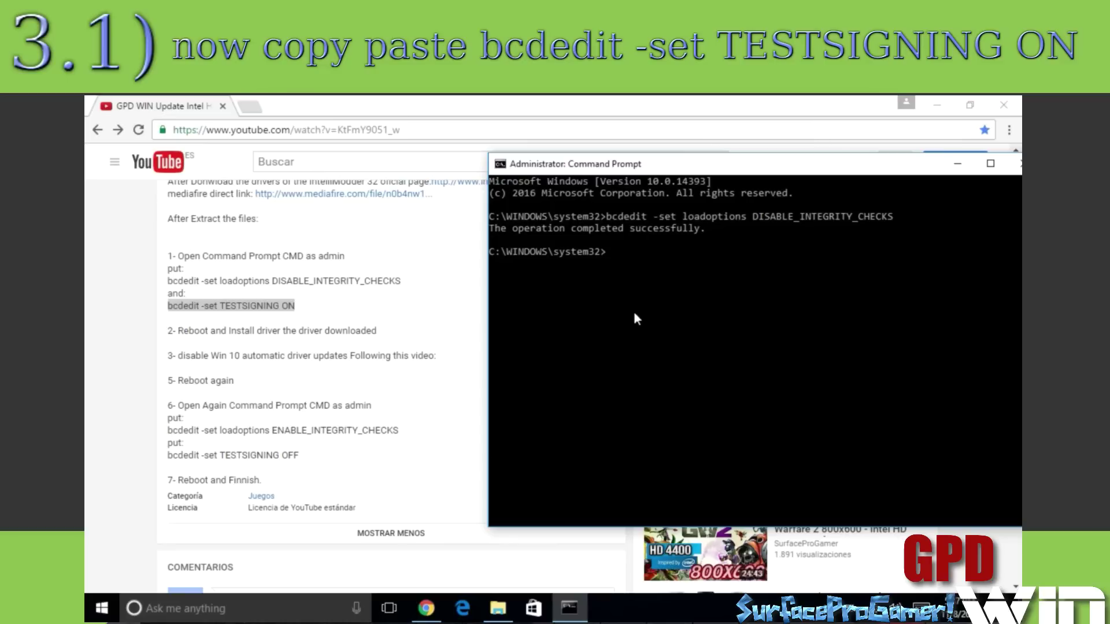
right_click(634, 250)
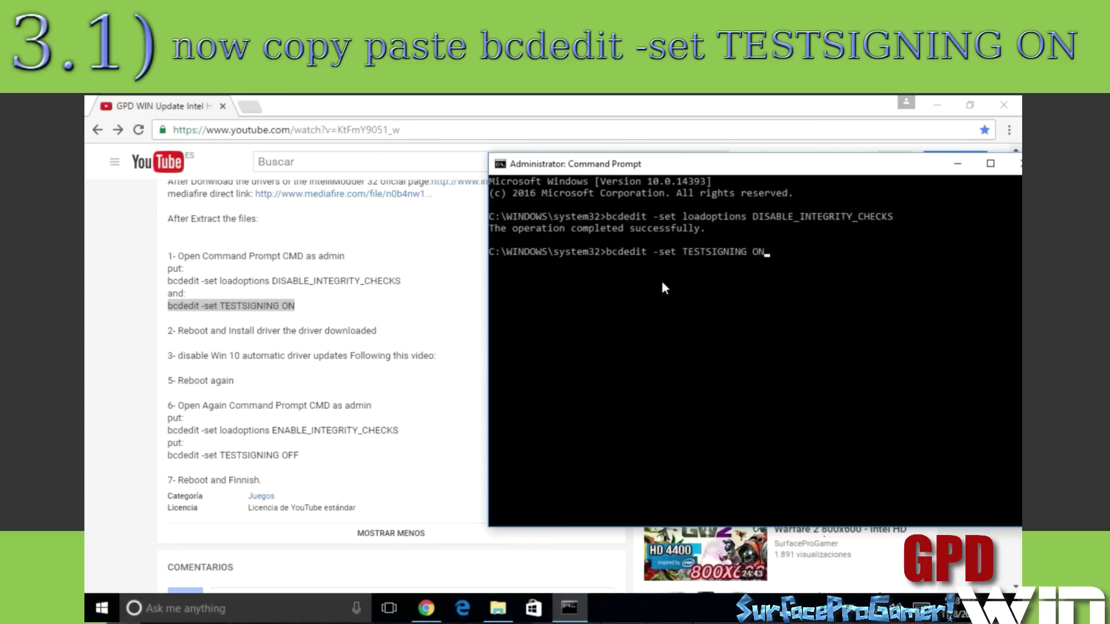
key("Return")
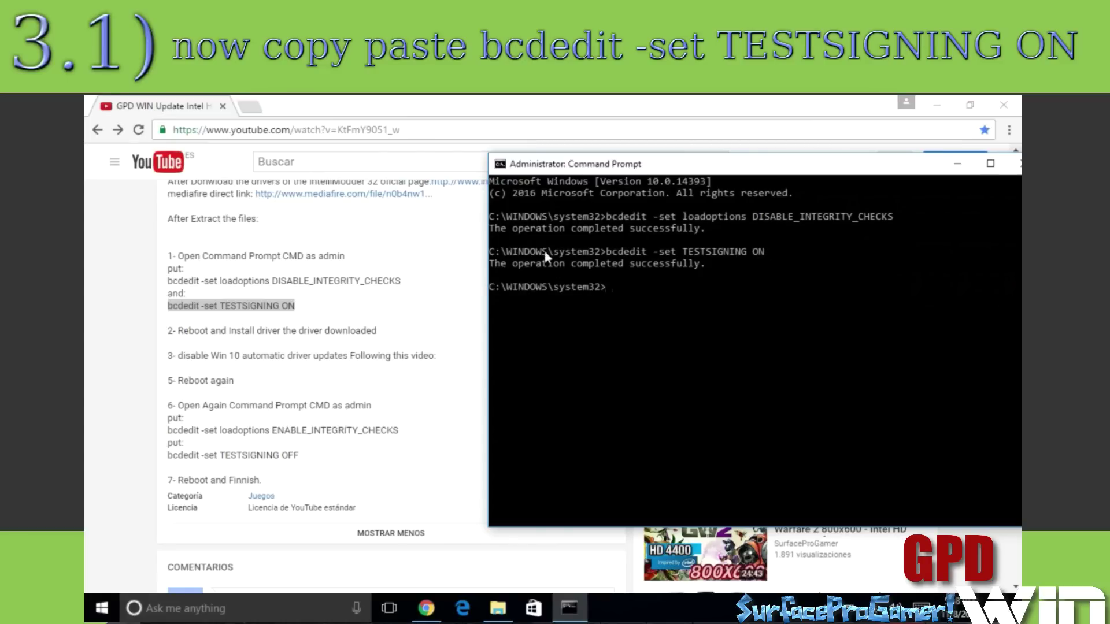
Step: Mark the reboot instruction in the video description and restart the computer
left_click(300, 330)
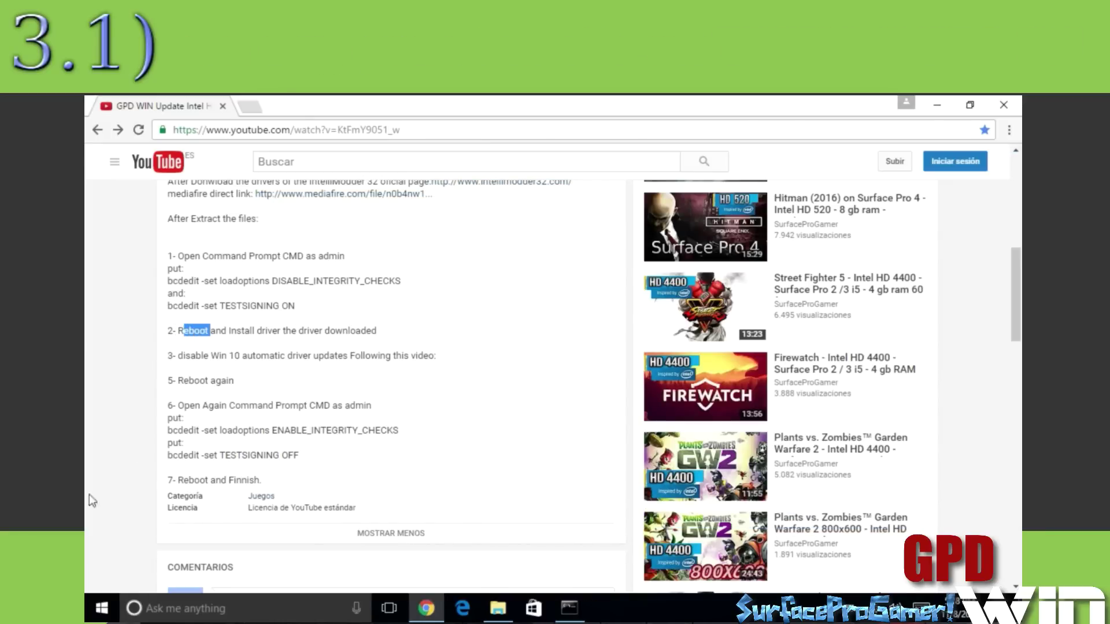
left_click(100, 606)
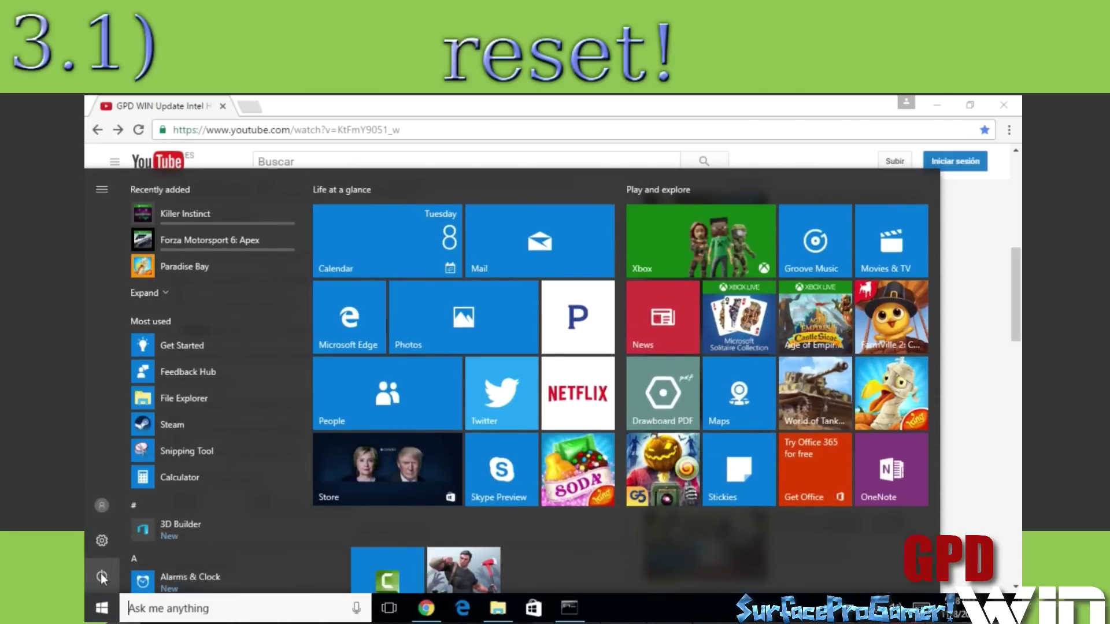
left_click(101, 575)
left_click(100, 543)
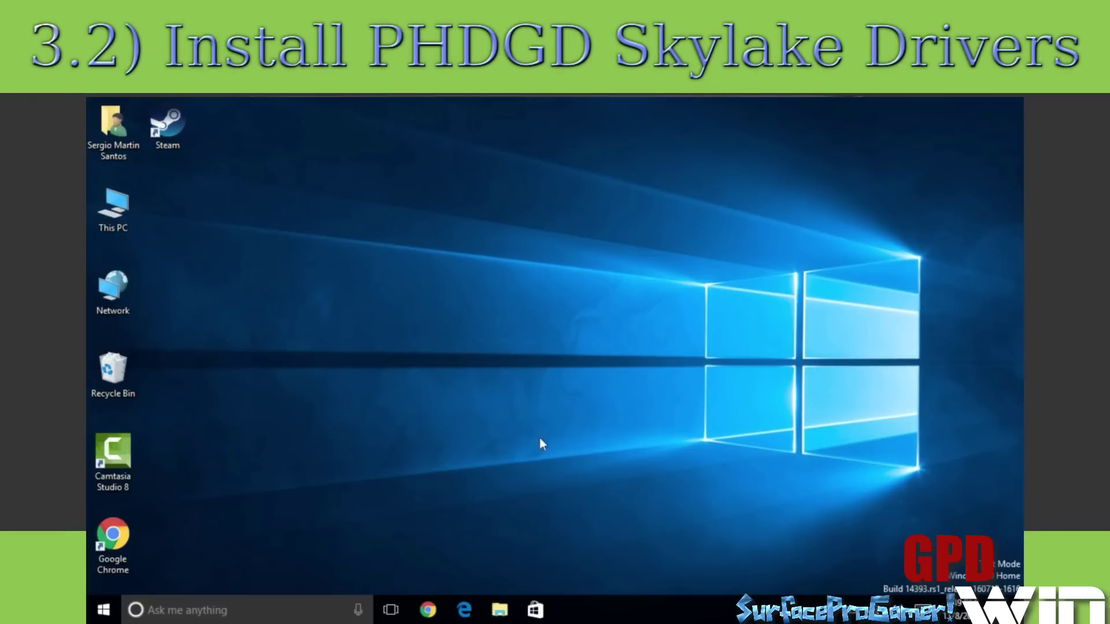
Step: Run Setup from the inner PHDGD Skylake 2.9 folder in Downloads and allow the Intel Graphics Installer to make changes
left_click(500, 609)
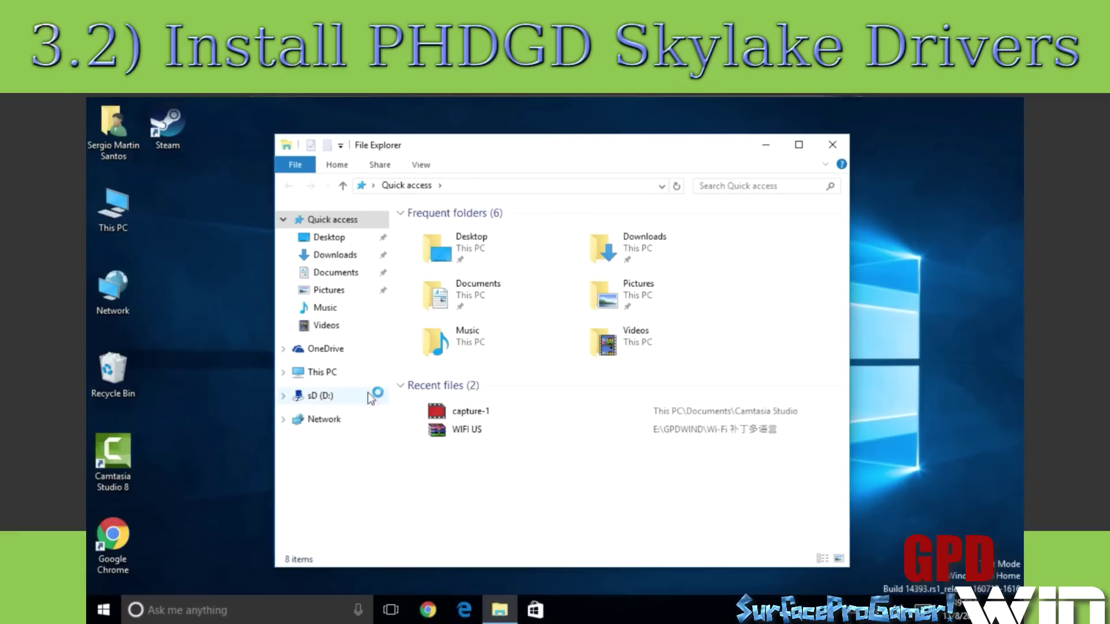
left_click(325, 254)
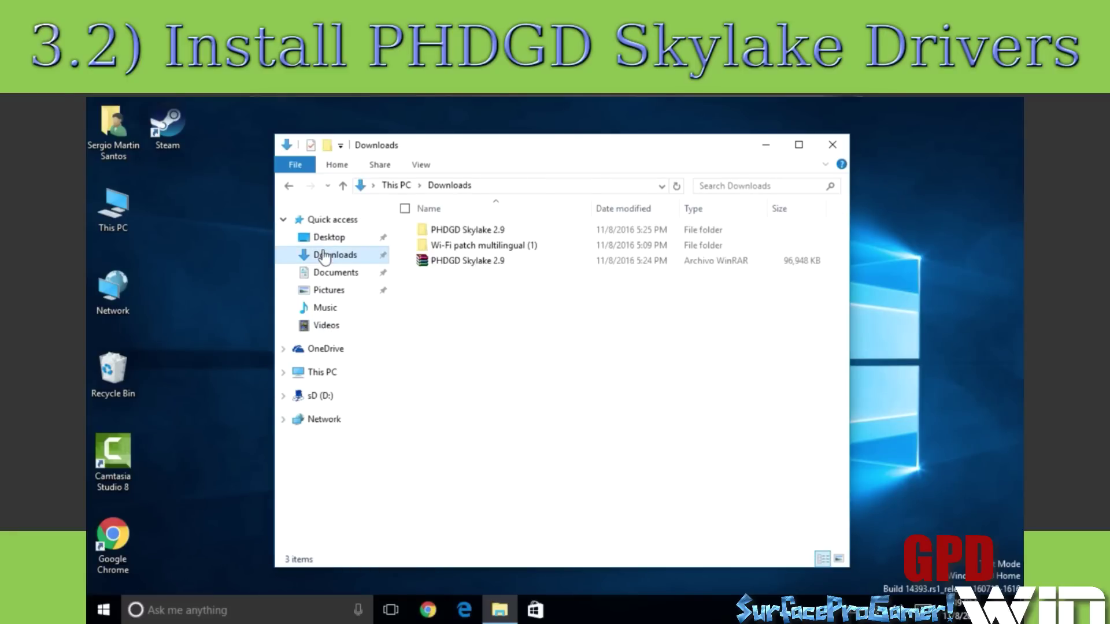
double_click(462, 230)
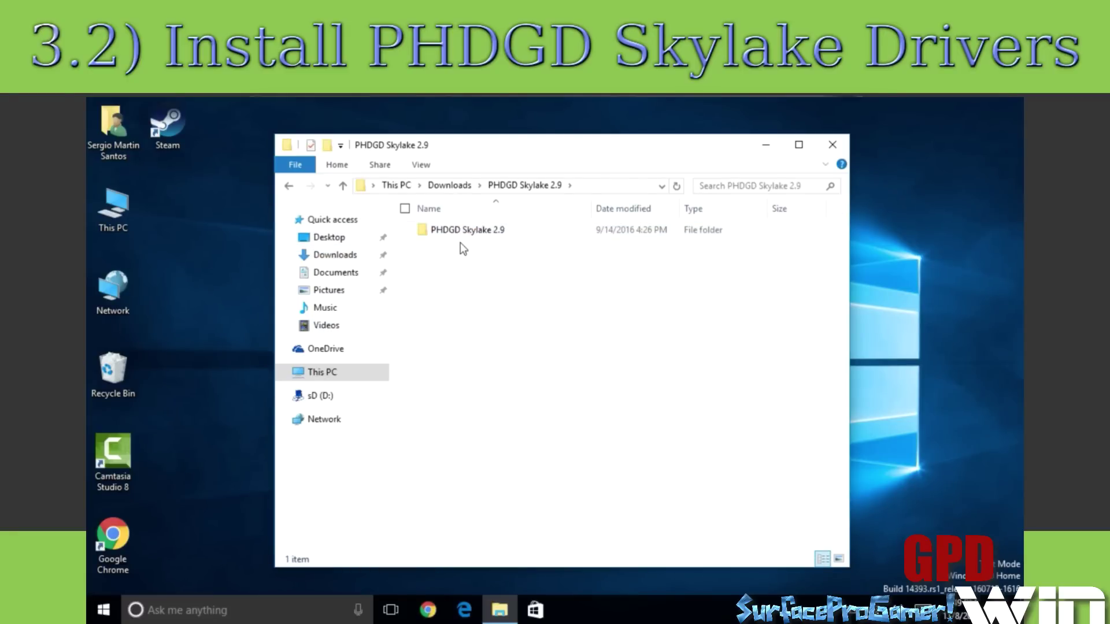
left_click(462, 232)
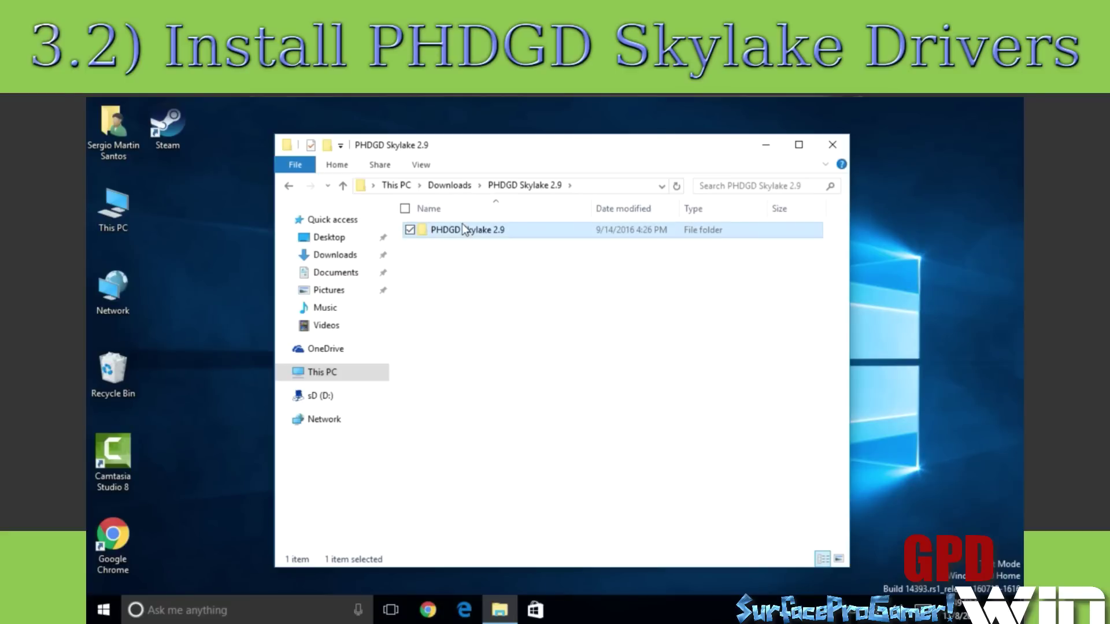
double_click(462, 230)
left_click(463, 353)
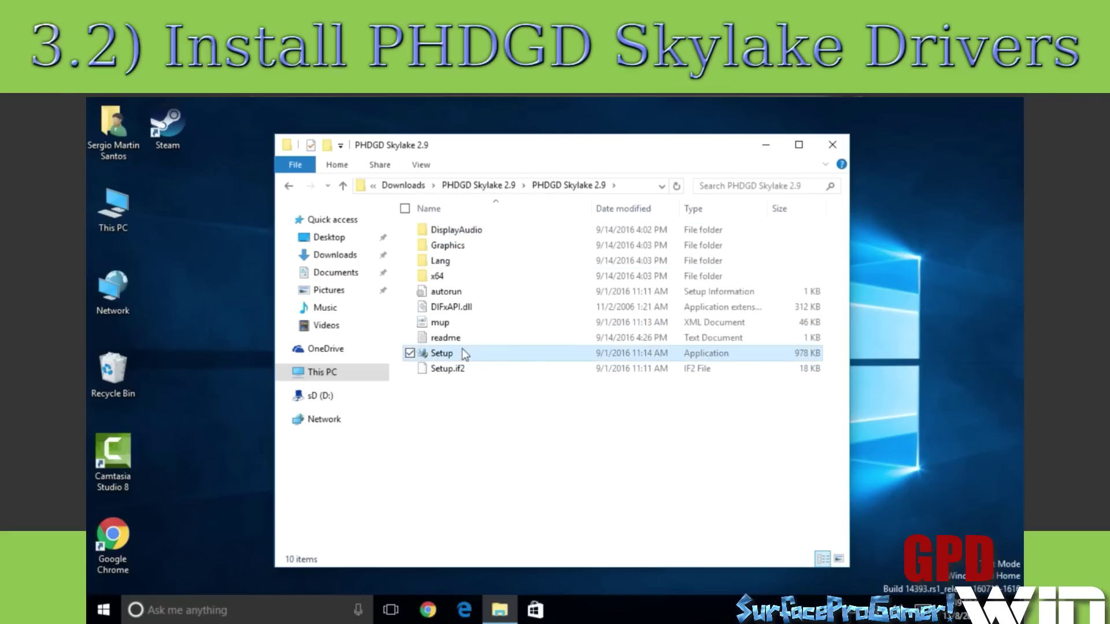
double_click(462, 352)
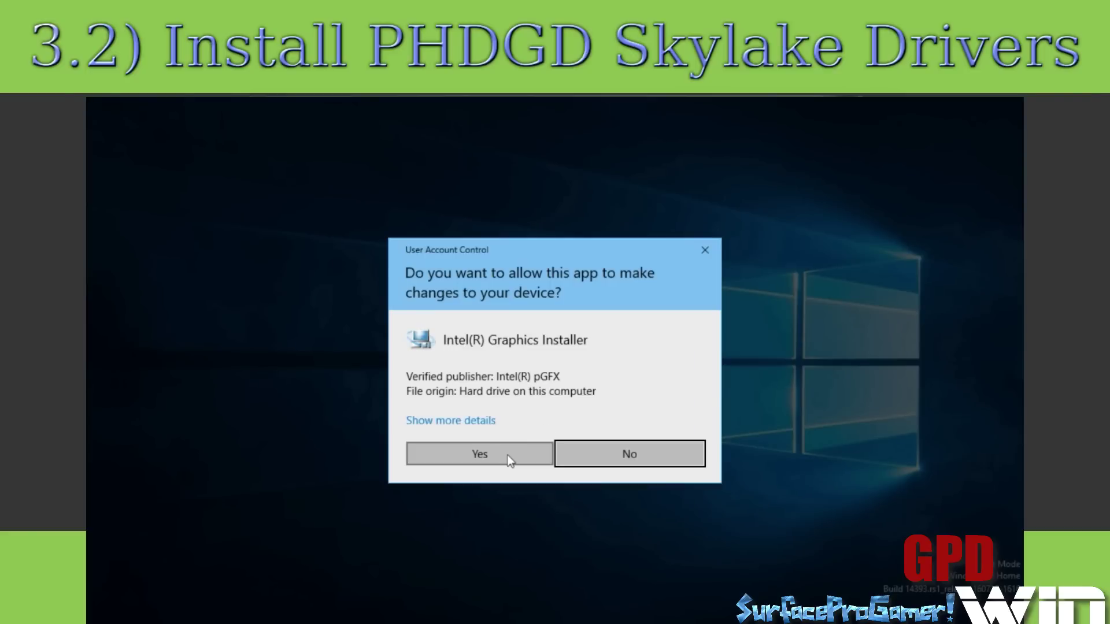
left_click(479, 453)
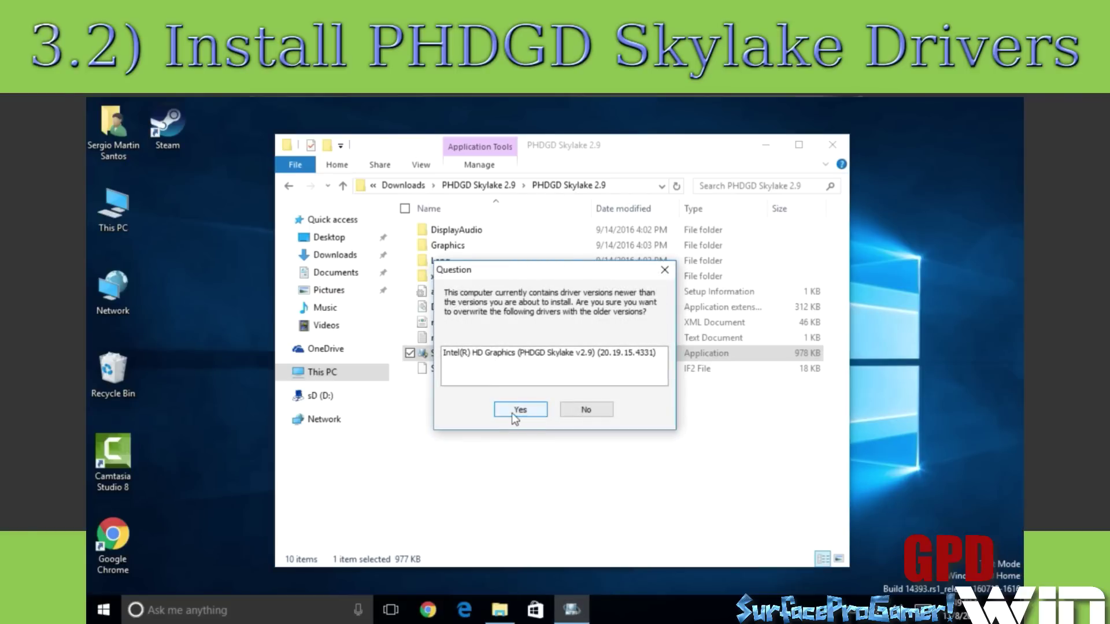
Step: Install the Intel Graphics Driver over the newer version, accepting the license agreement and choosing to restart the computer later
left_click(511, 412)
left_click(631, 460)
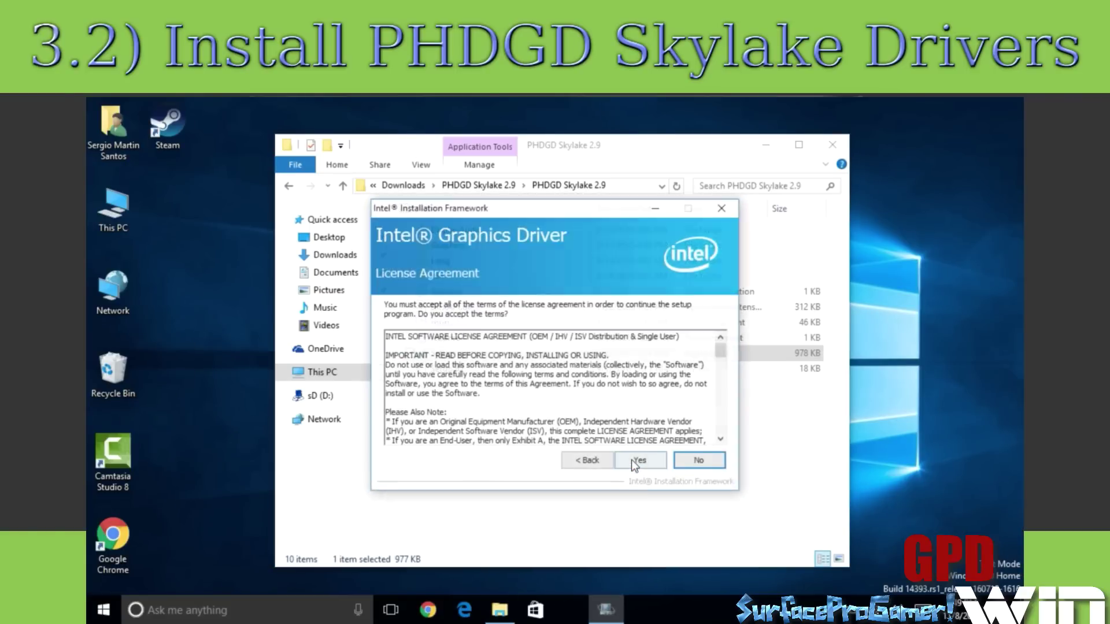
left_click(631, 459)
left_click(631, 459)
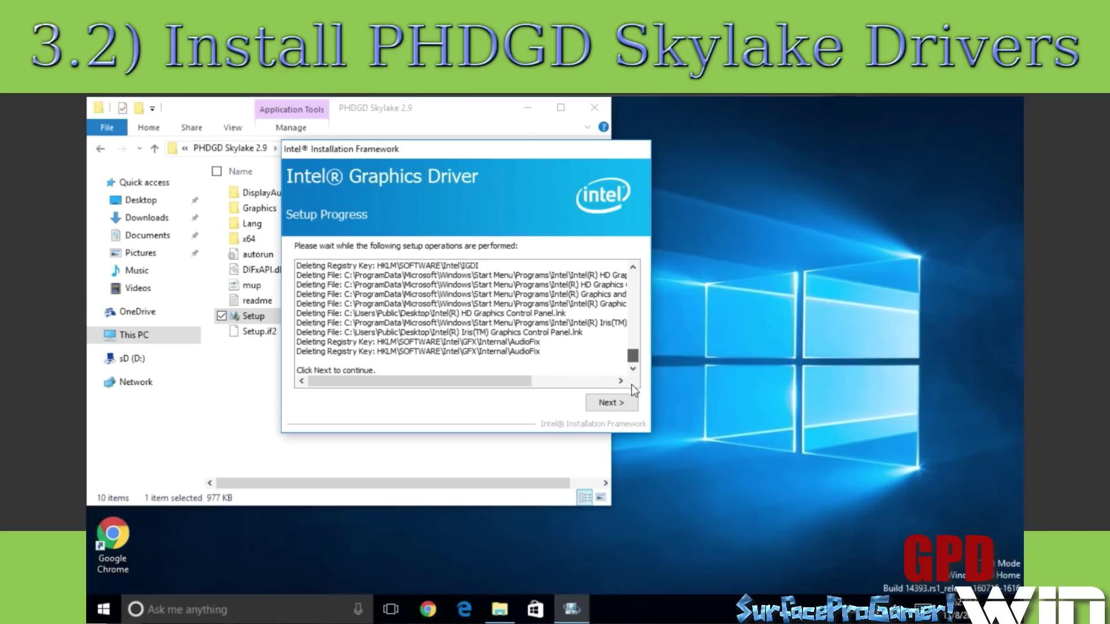
left_click(597, 401)
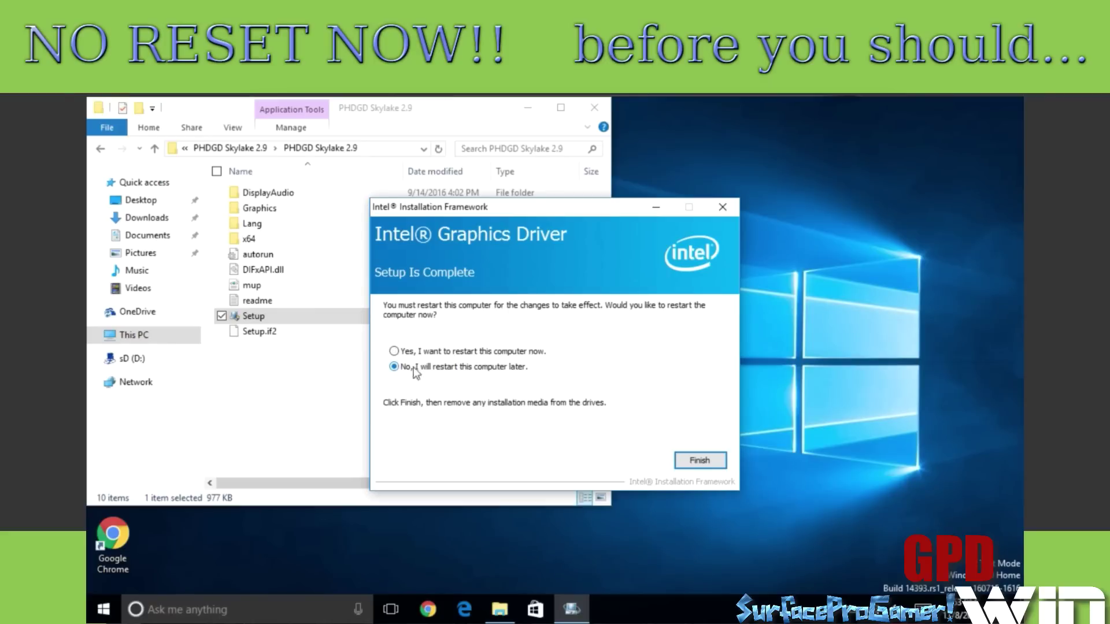
left_click(694, 459)
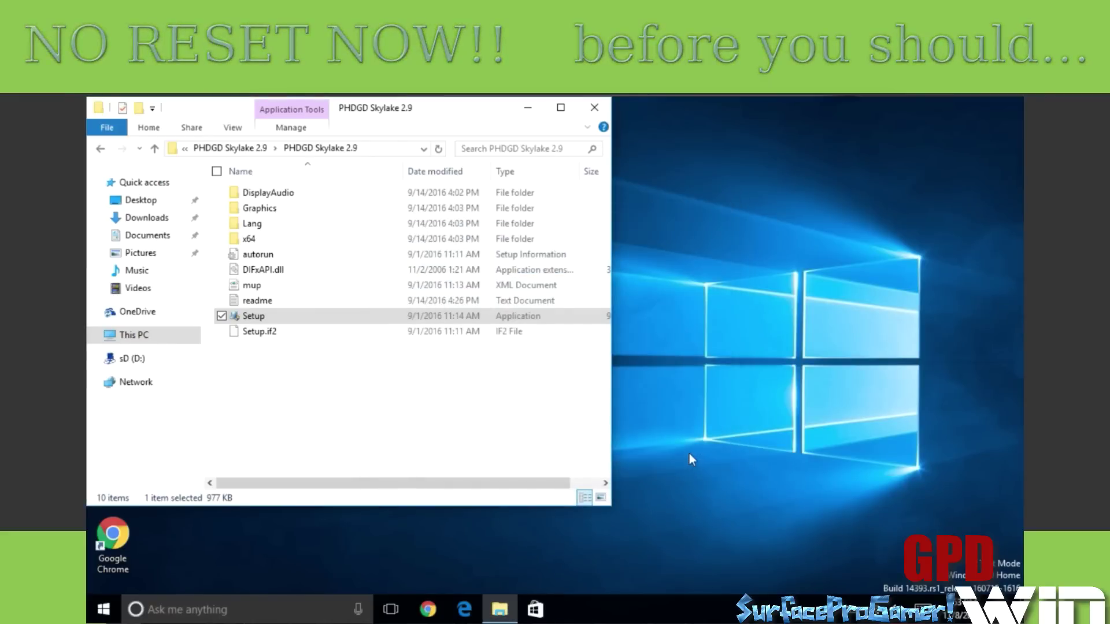
left_click(609, 102)
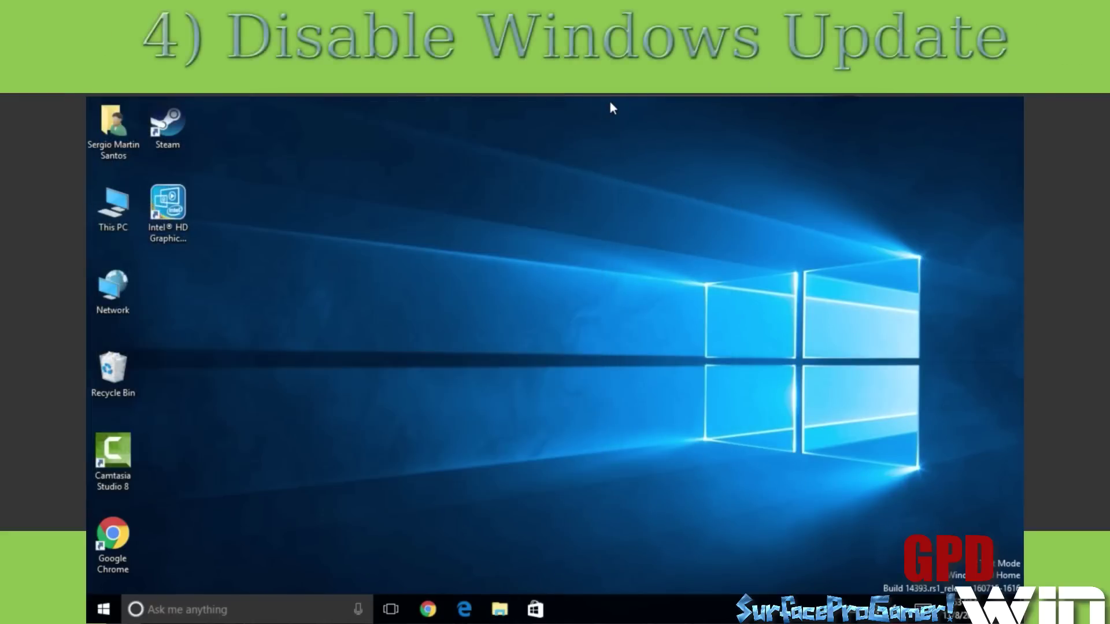
Step: Search Windows for the Services desktop app and open it
left_click(226, 595)
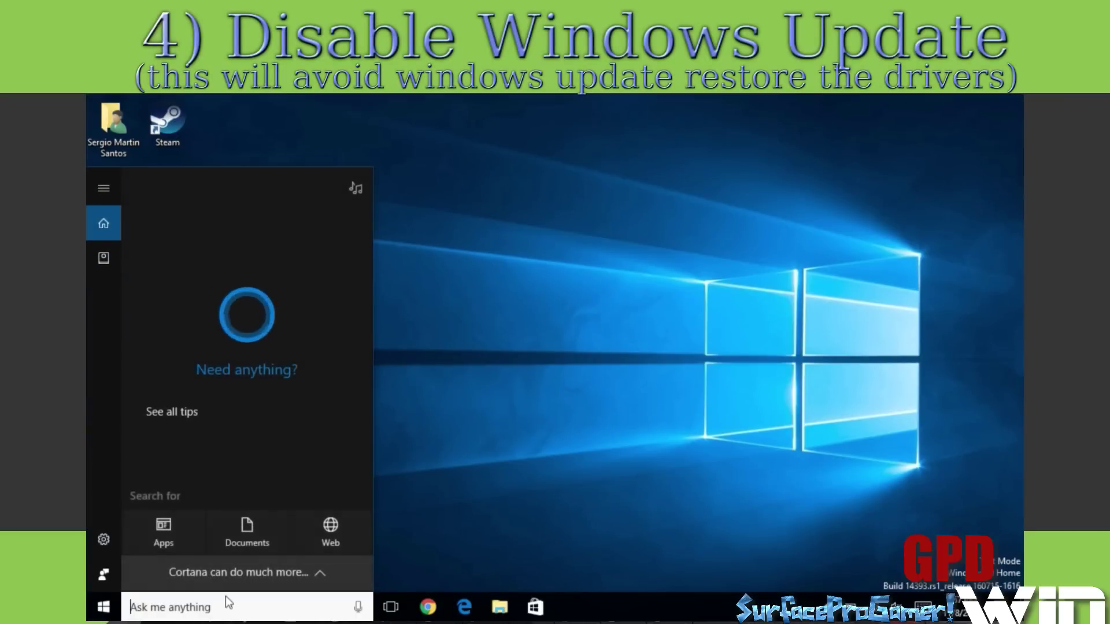
type("s")
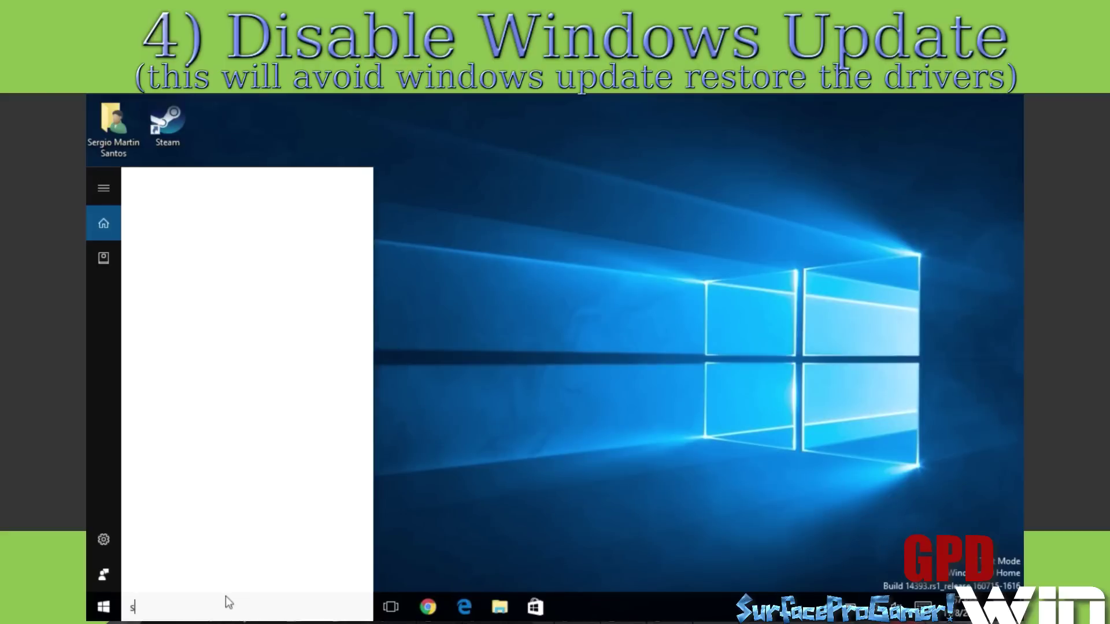
type("ervic")
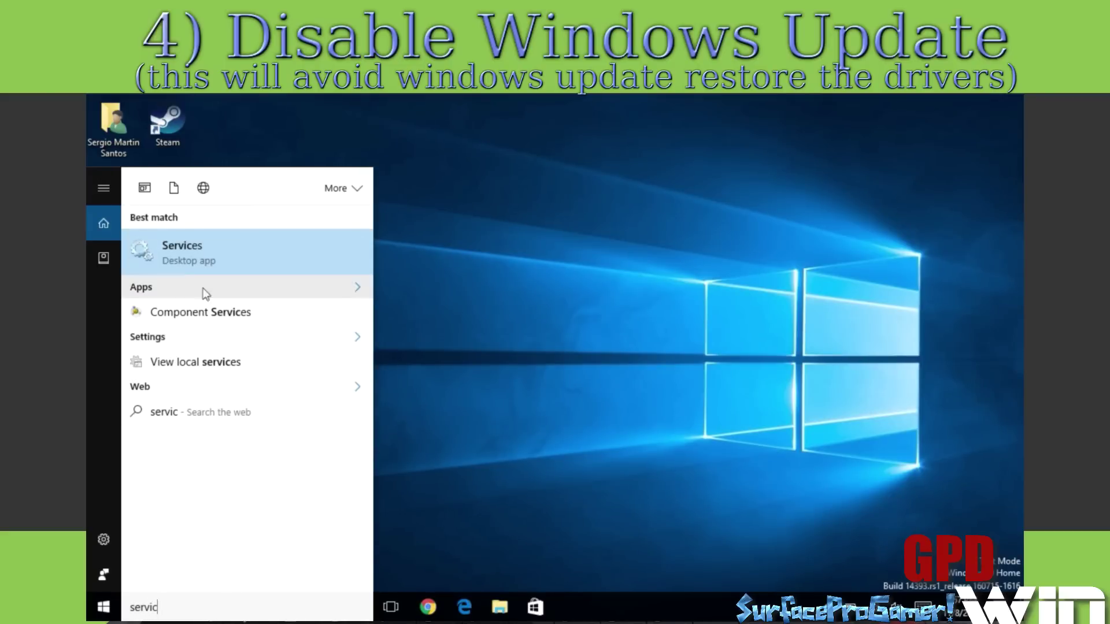
left_click(184, 249)
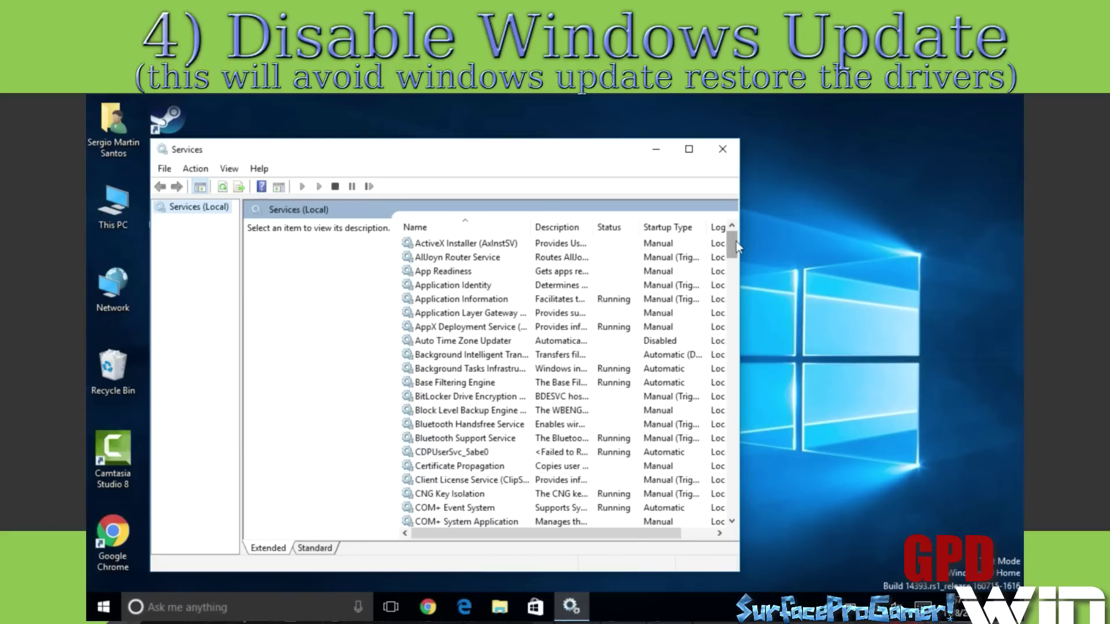
Step: Start the Windows Update service and open its properties
left_click_drag(737, 241, 738, 566)
left_click_drag(738, 525, 738, 513)
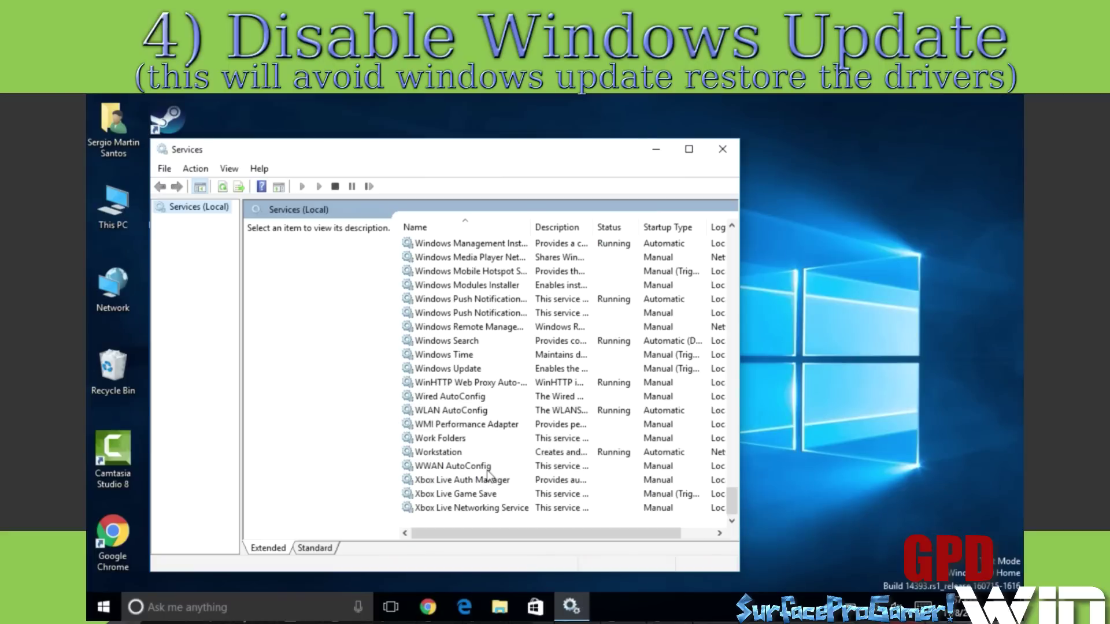
left_click(449, 369)
right_click(449, 370)
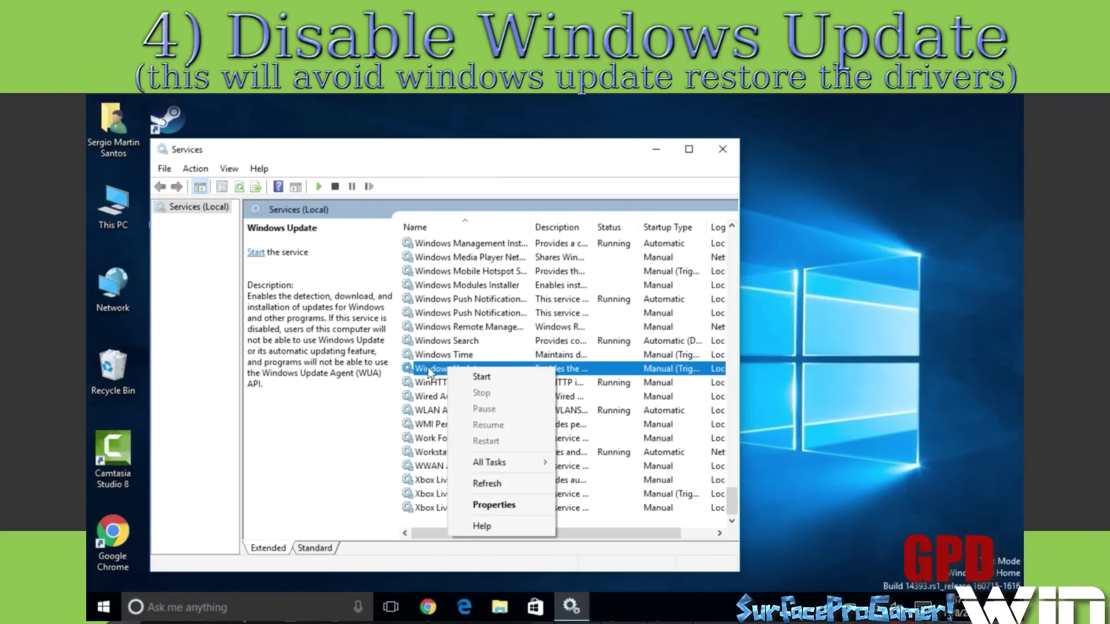
left_click(478, 376)
double_click(468, 373)
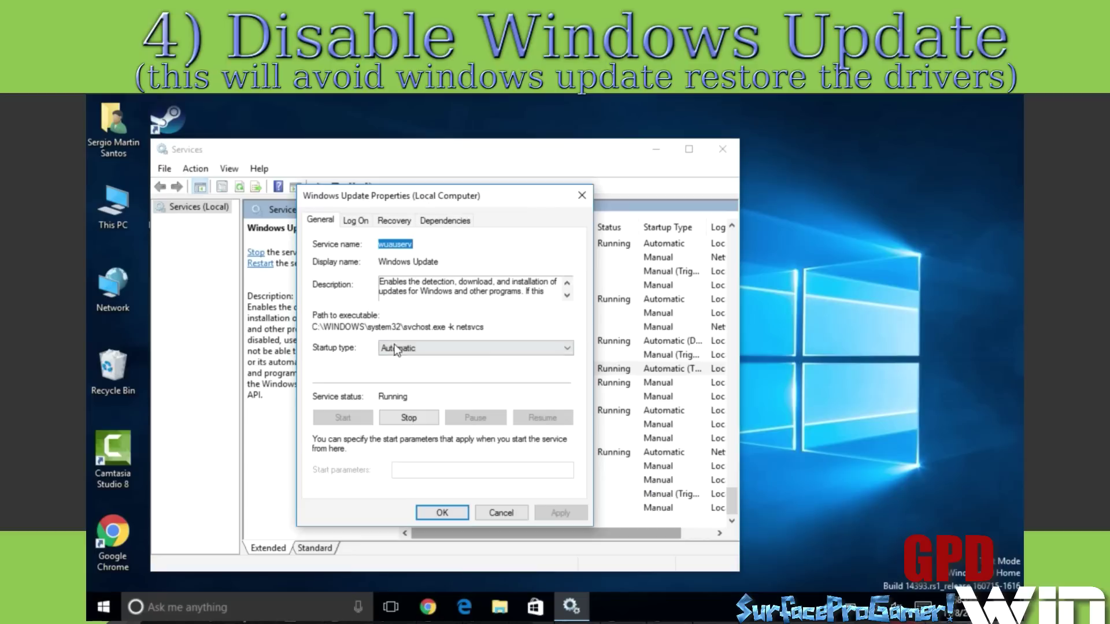
Step: Stop the Windows Update service and set its startup type to Disabled, applying the change and closing Services
left_click(407, 419)
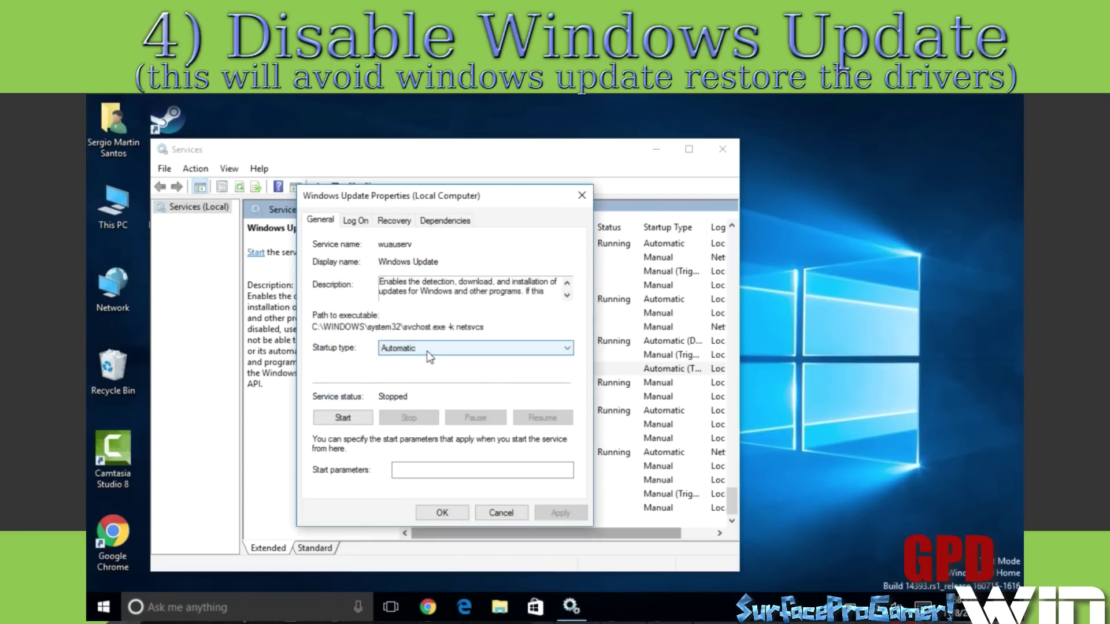
left_click(424, 347)
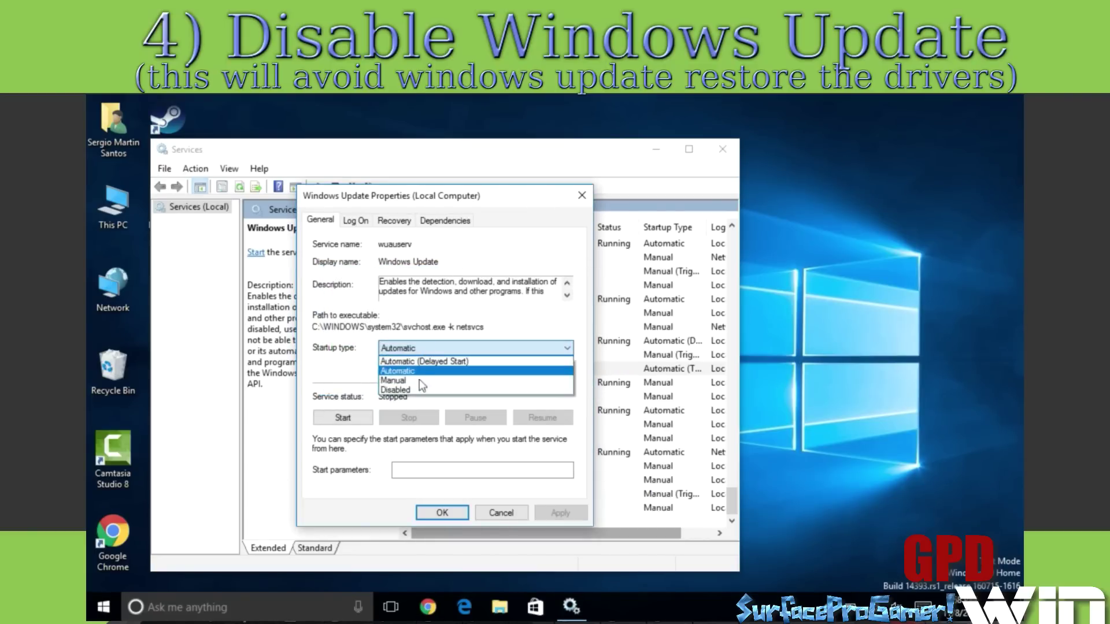
left_click(402, 391)
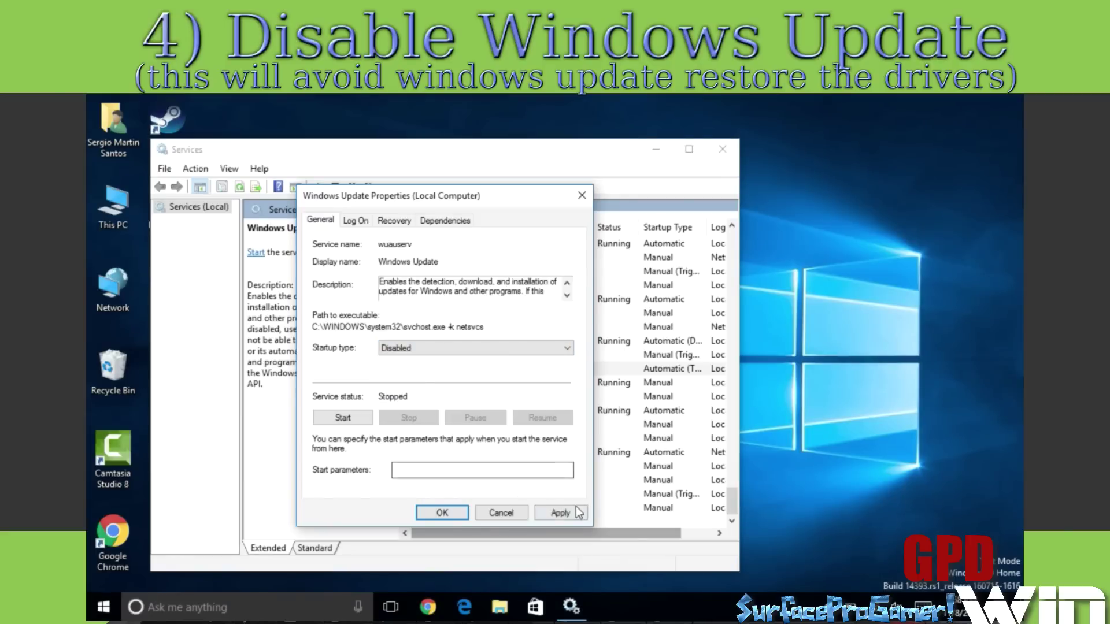
left_click(559, 512)
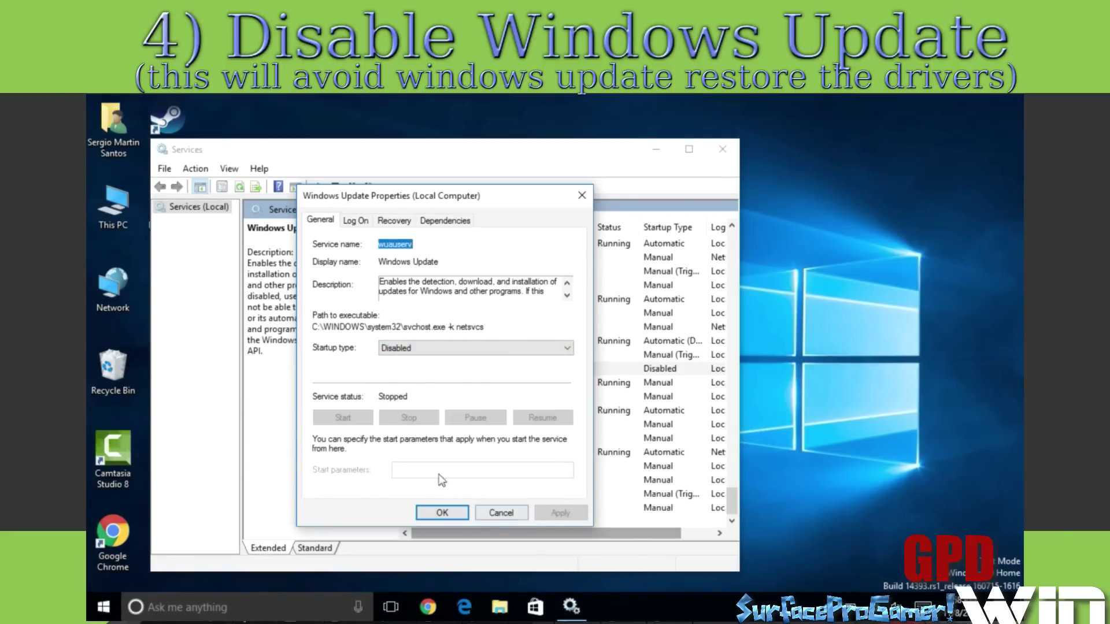
left_click(442, 512)
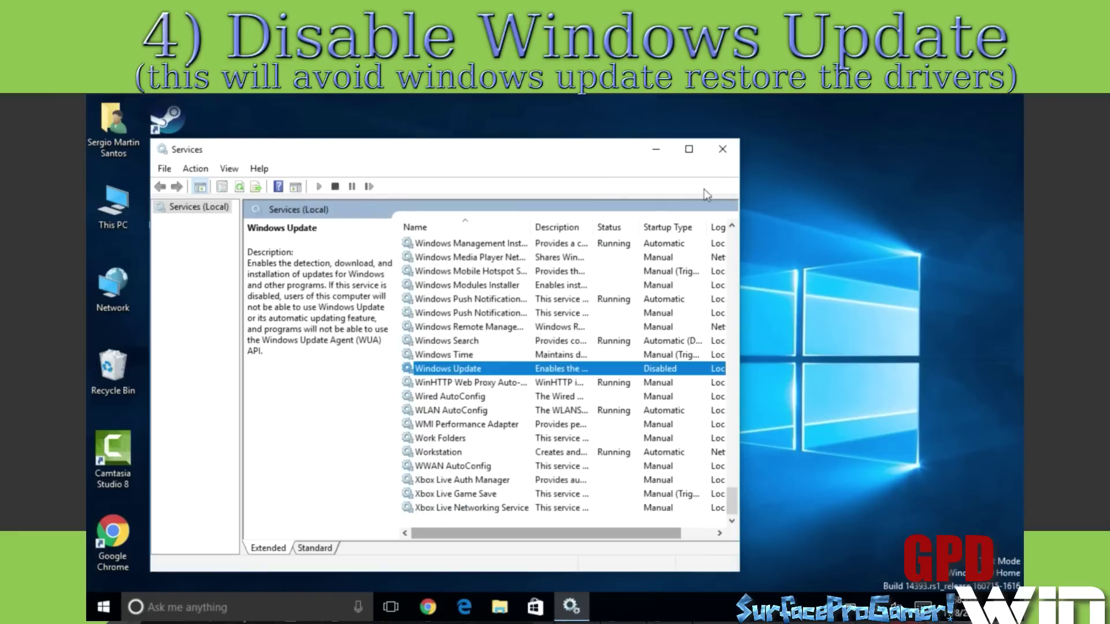
left_click(722, 149)
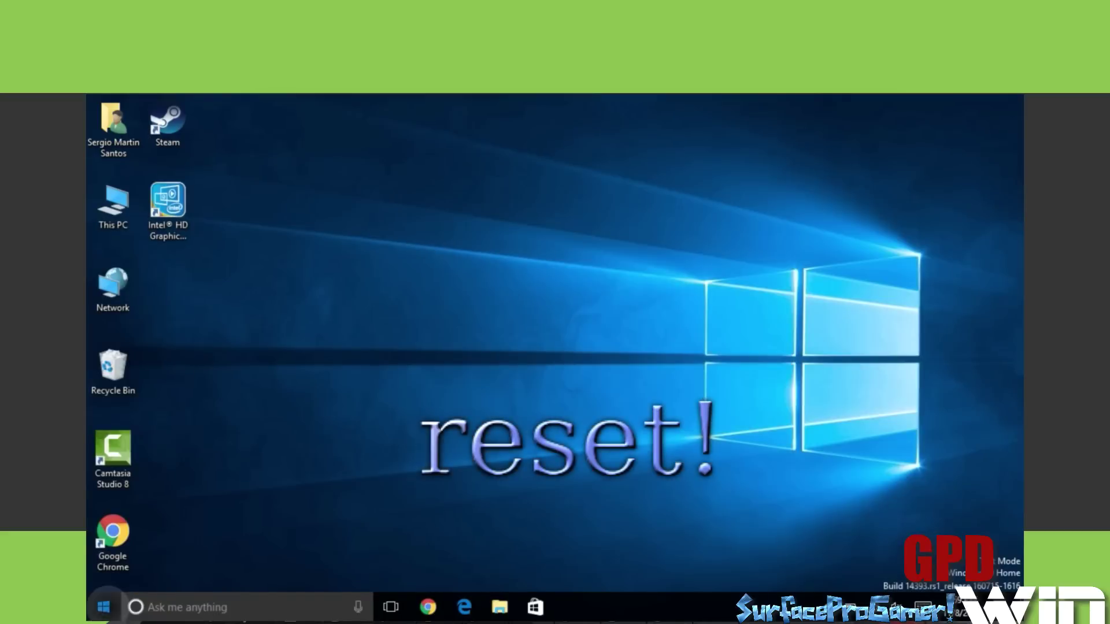
Step: Restart the computer
left_click(104, 607)
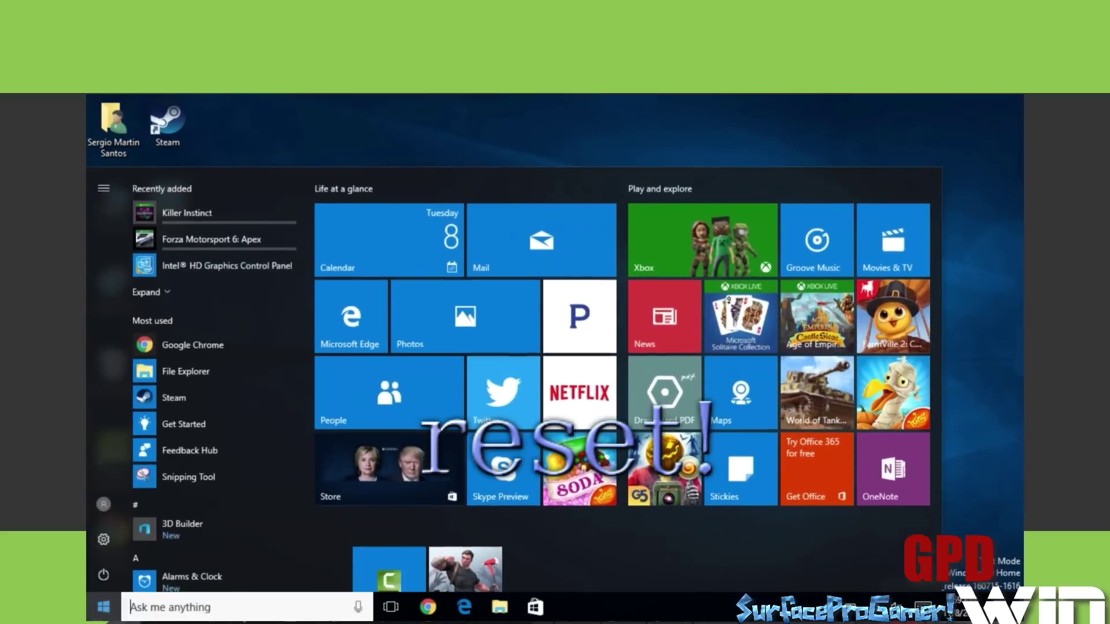
left_click(104, 572)
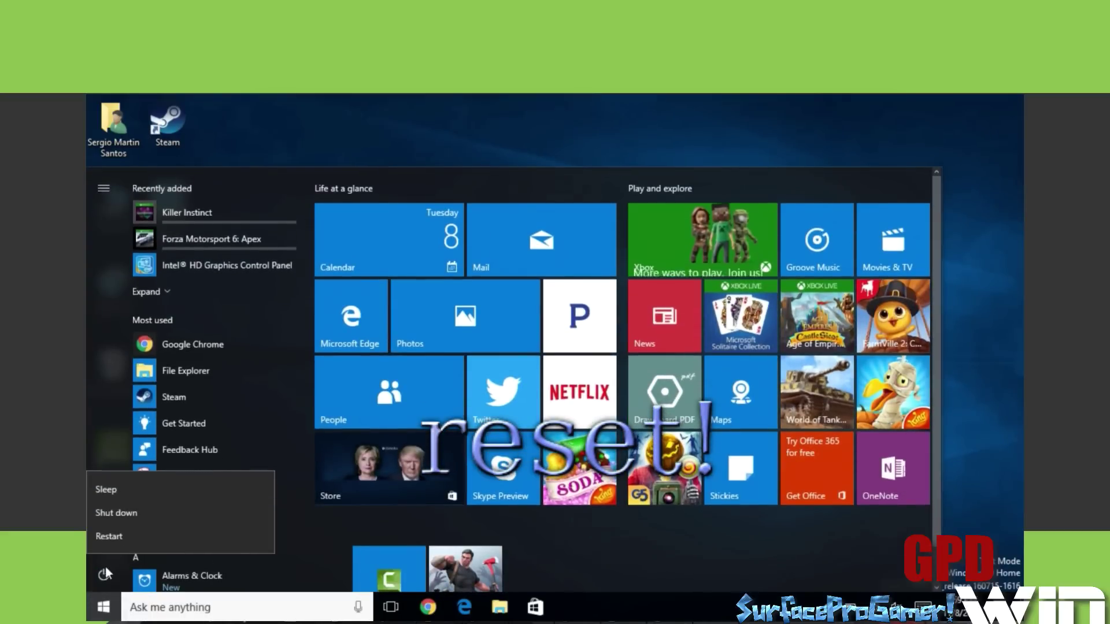
left_click(107, 536)
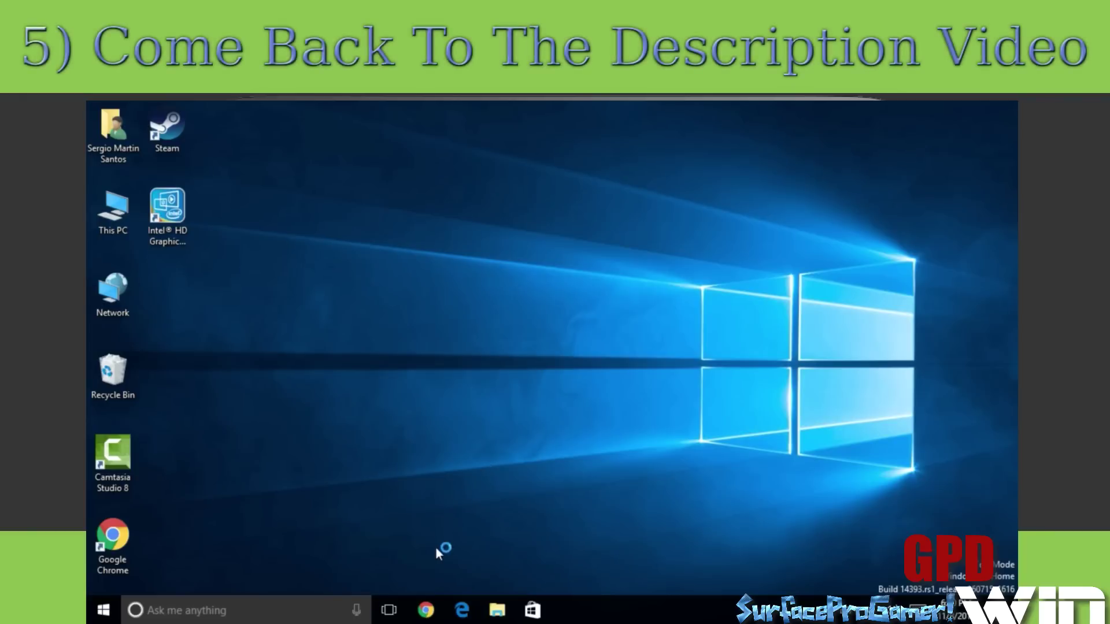
Step: Switch to Google Chrome and read the remaining instructions in the YouTube video description
left_click(426, 608)
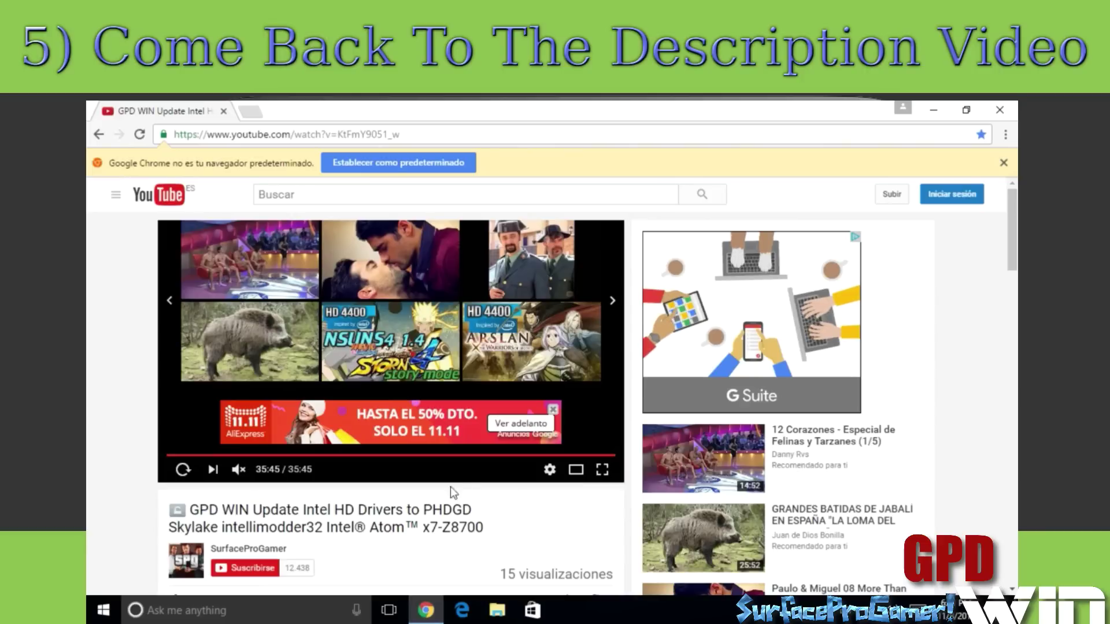
scroll(458, 484, "down", 7)
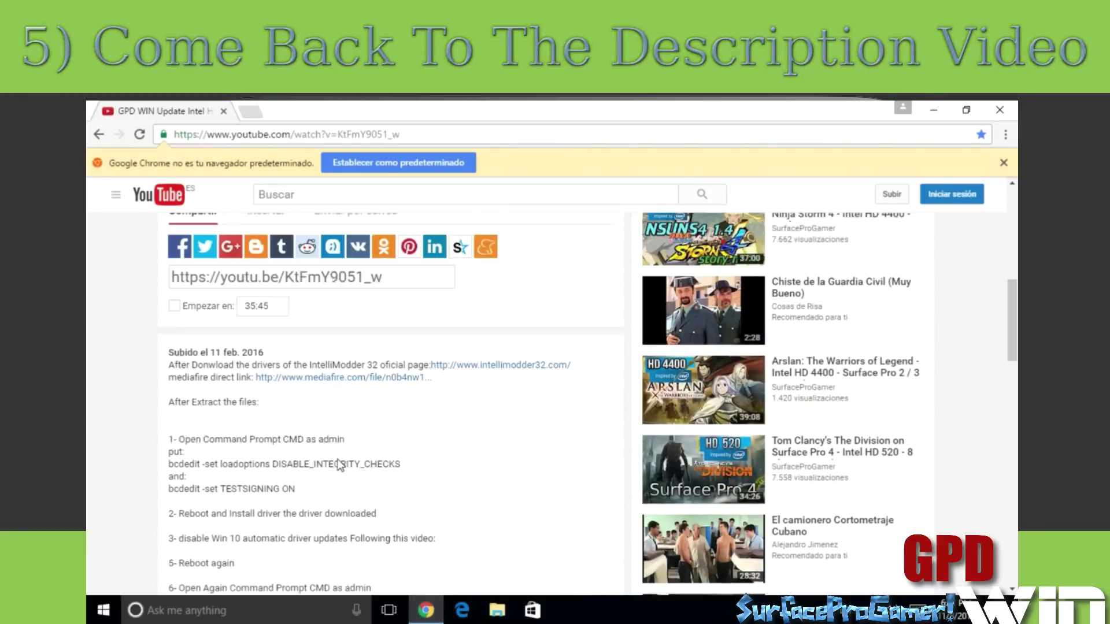
scroll(338, 460, "down", 5)
scroll(340, 437, "up", 3)
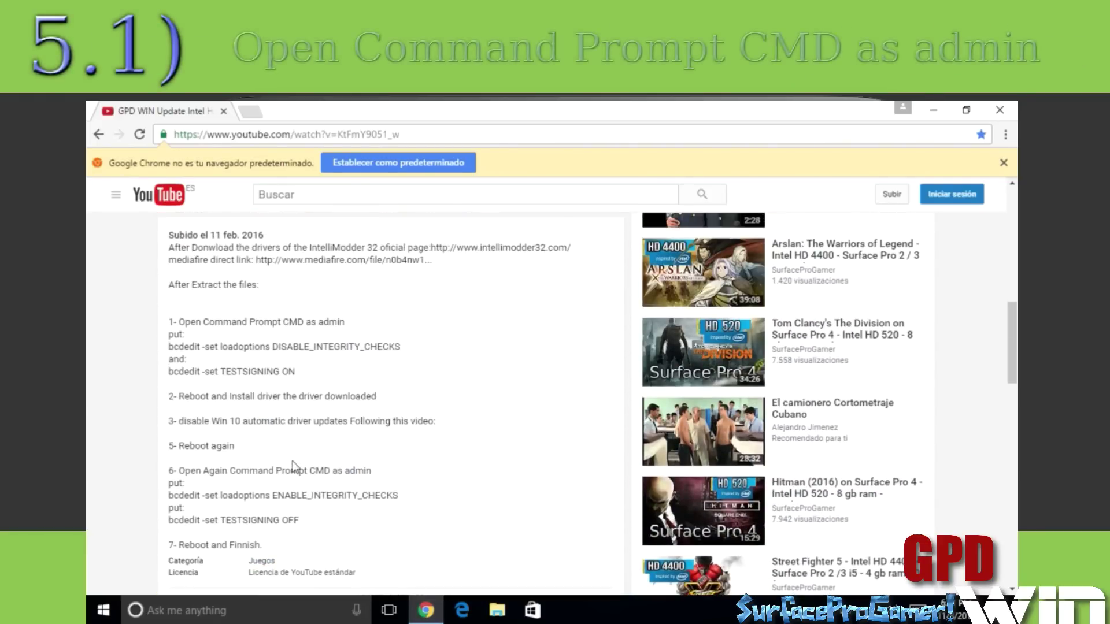
Step: Search Windows for cmd and open Command Prompt as administrator, allowing it to make changes to the device
right_click(267, 621)
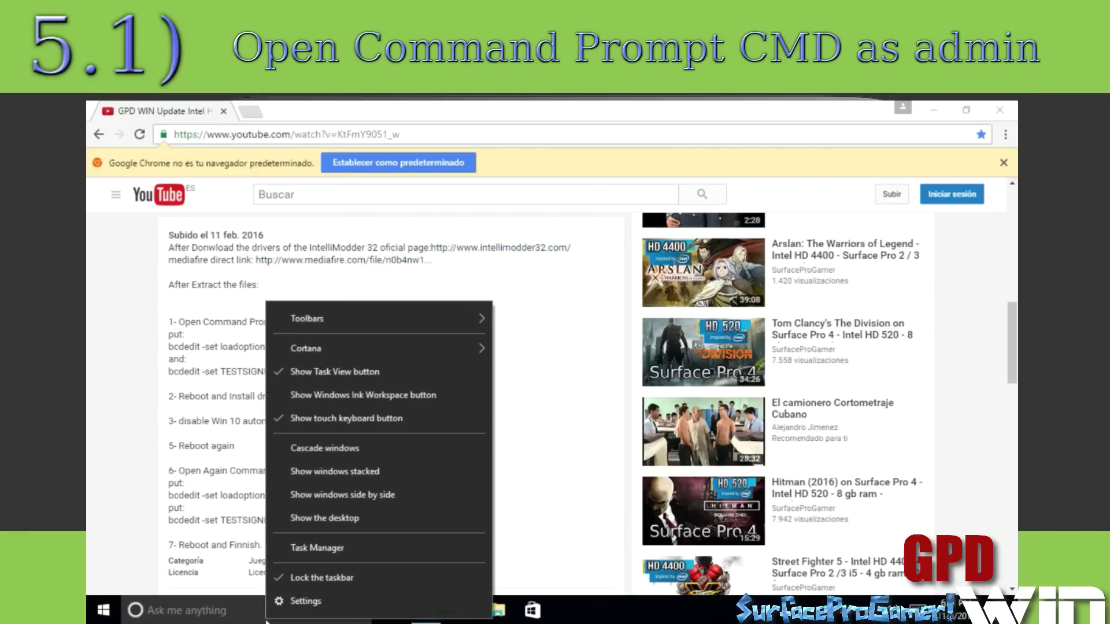
left_click(229, 606)
left_click(227, 611)
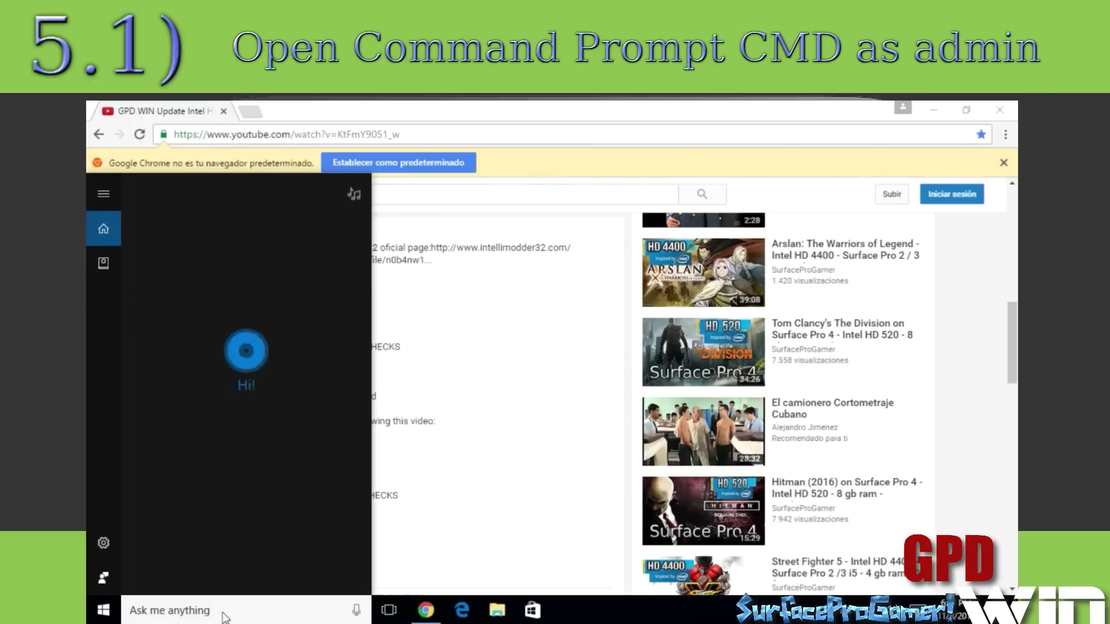
type("cmd")
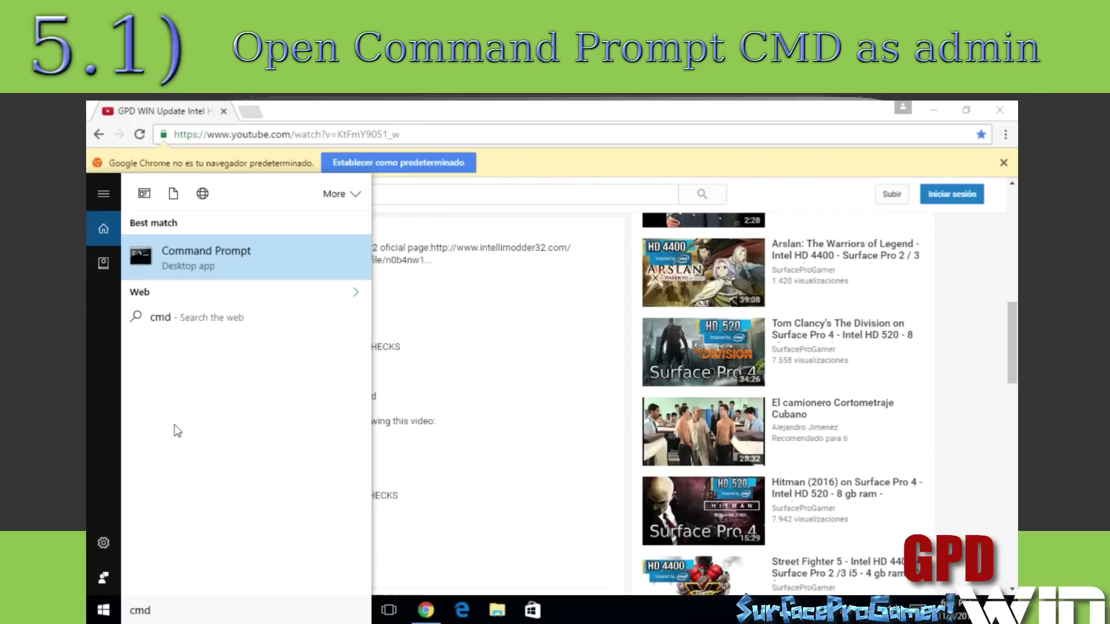
right_click(184, 257)
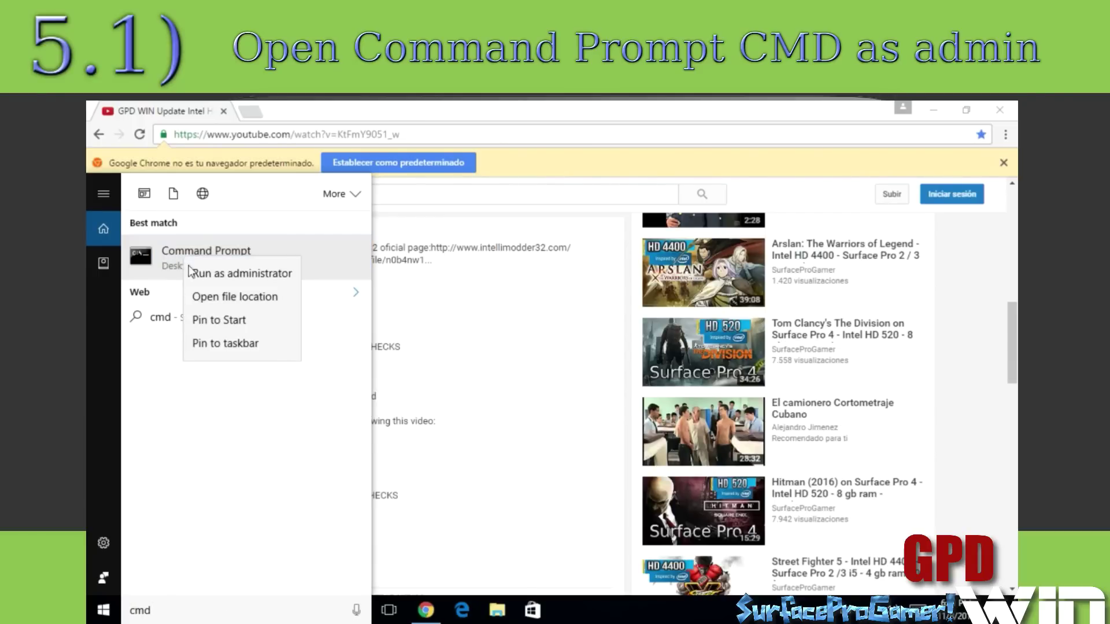
left_click(204, 281)
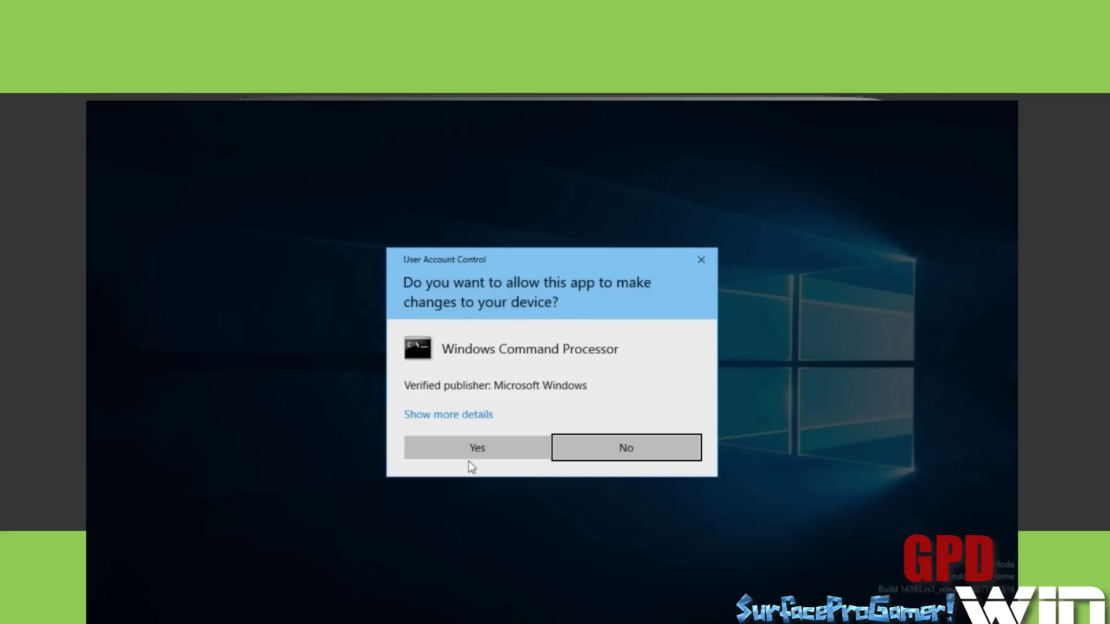
left_click(493, 441)
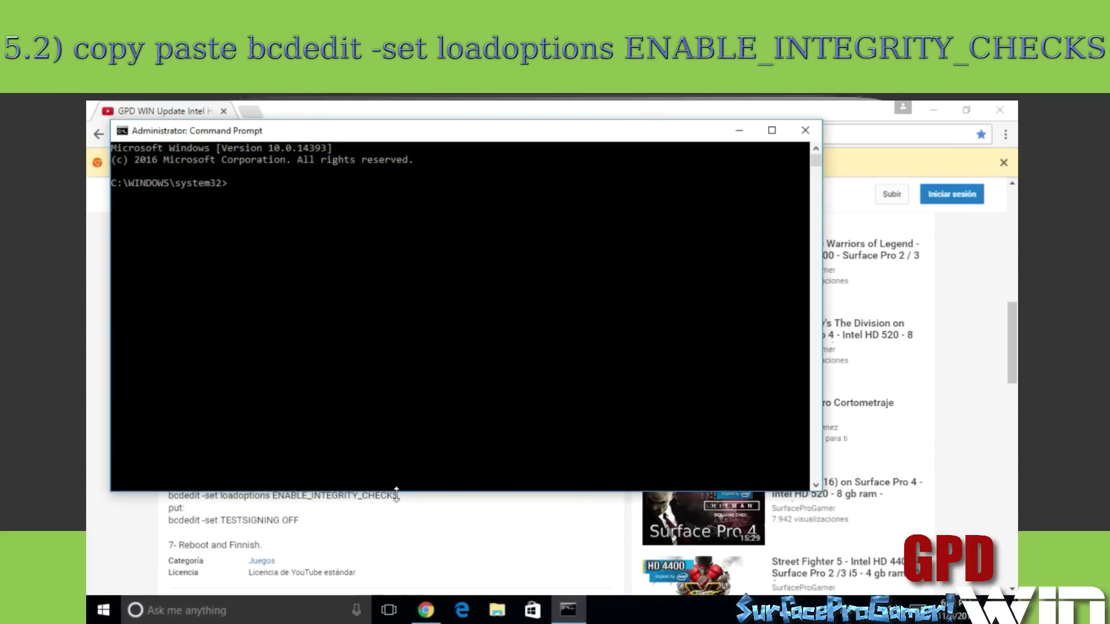
Step: Copy "bcdedit -set loadoptions ENABLE_INTEGRITY_CHECKS" from the video description and run it in the administrator Command Prompt
left_click(397, 502)
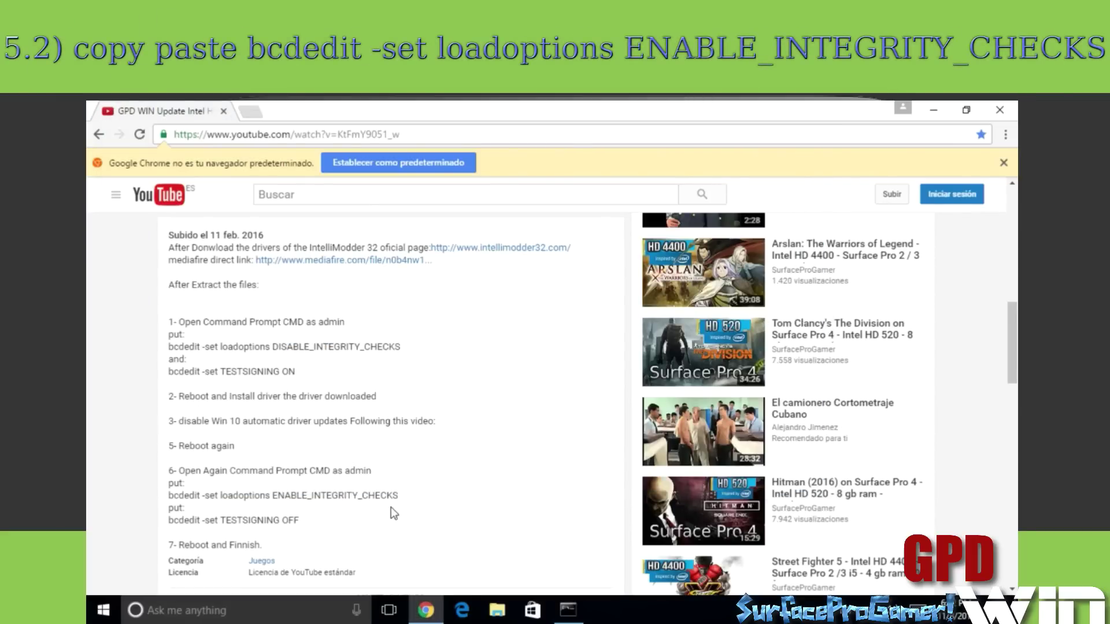
left_click_drag(404, 498, 172, 493)
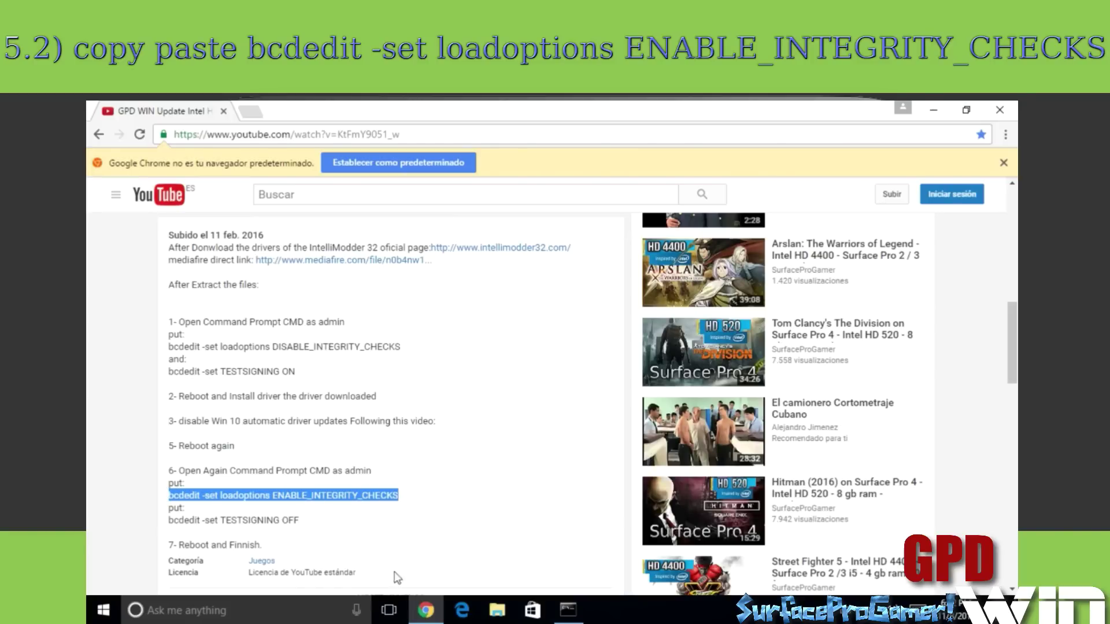
left_click(570, 611)
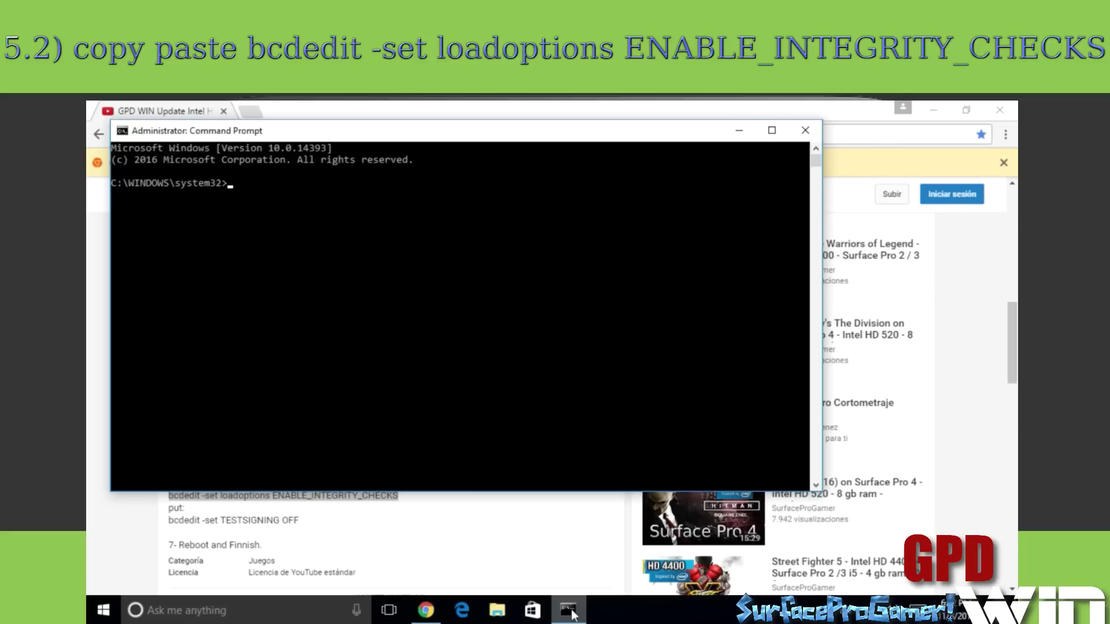
type("bcdedit -set loadoptions ENABLE_INTEGRITY_CHECKS")
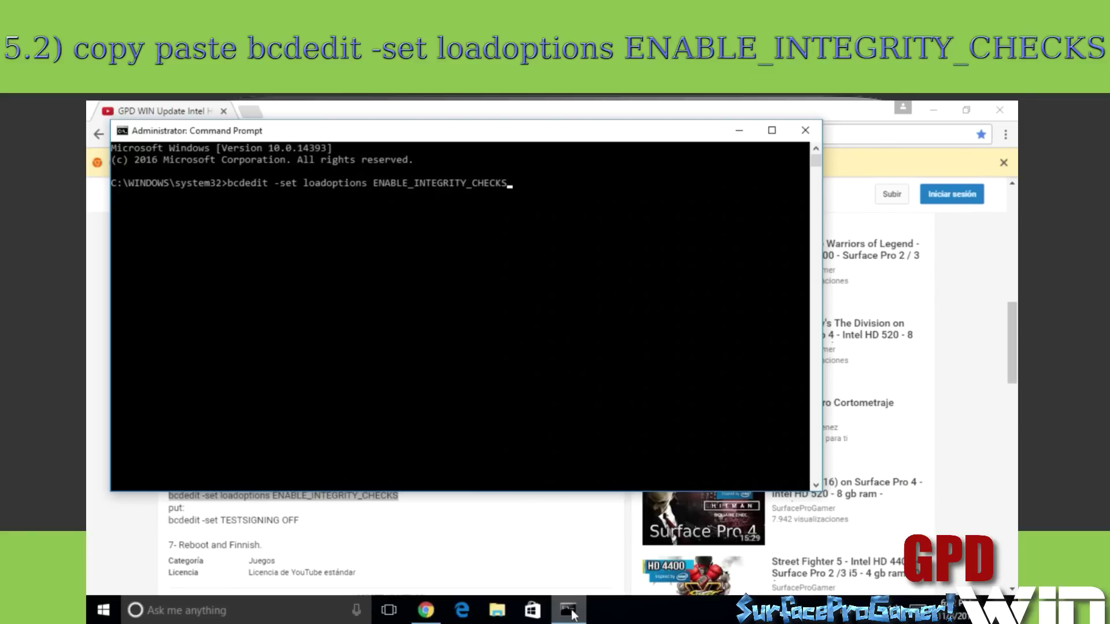
key("Return")
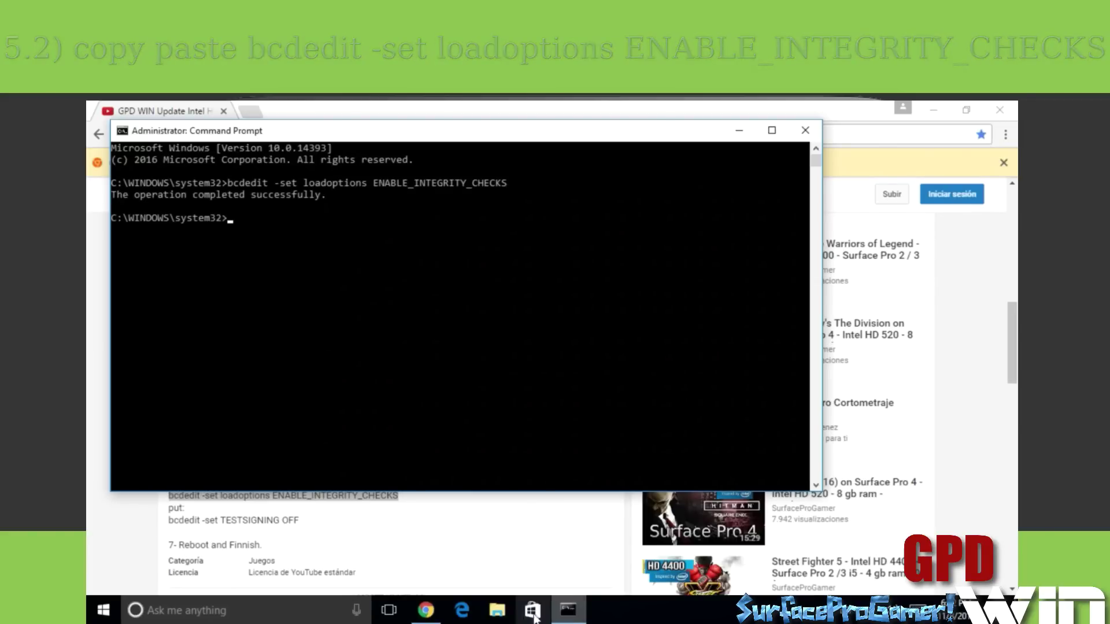
Step: Copy "bcdedit -set TESTSIGNING OFF" from the video description in Chrome and switch back to the administrator Command Prompt
left_click(422, 554)
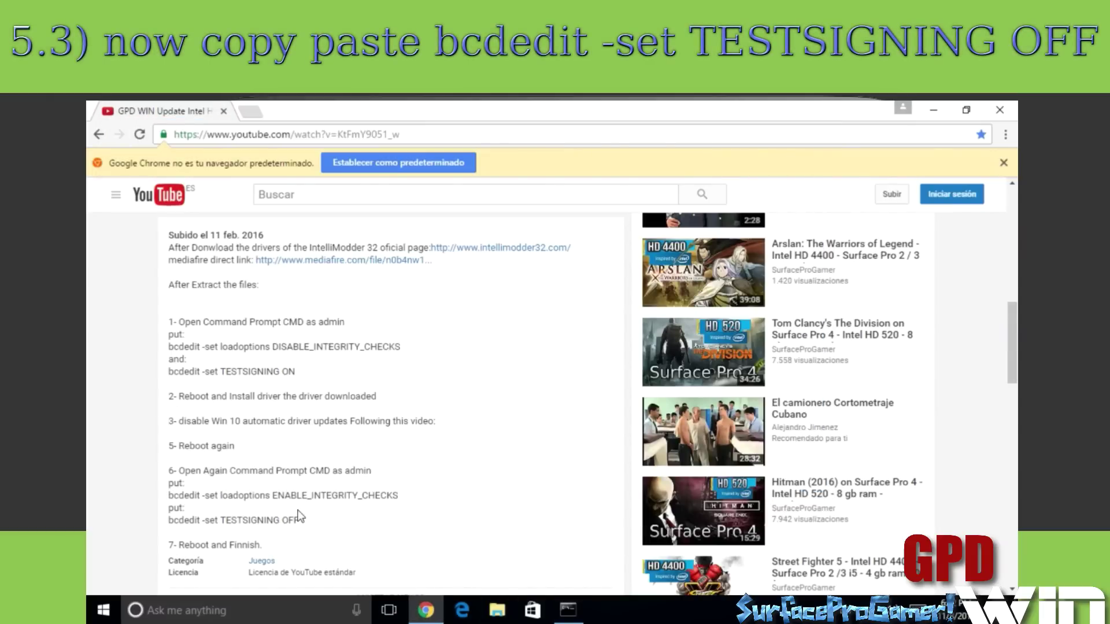
left_click_drag(298, 515, 165, 515)
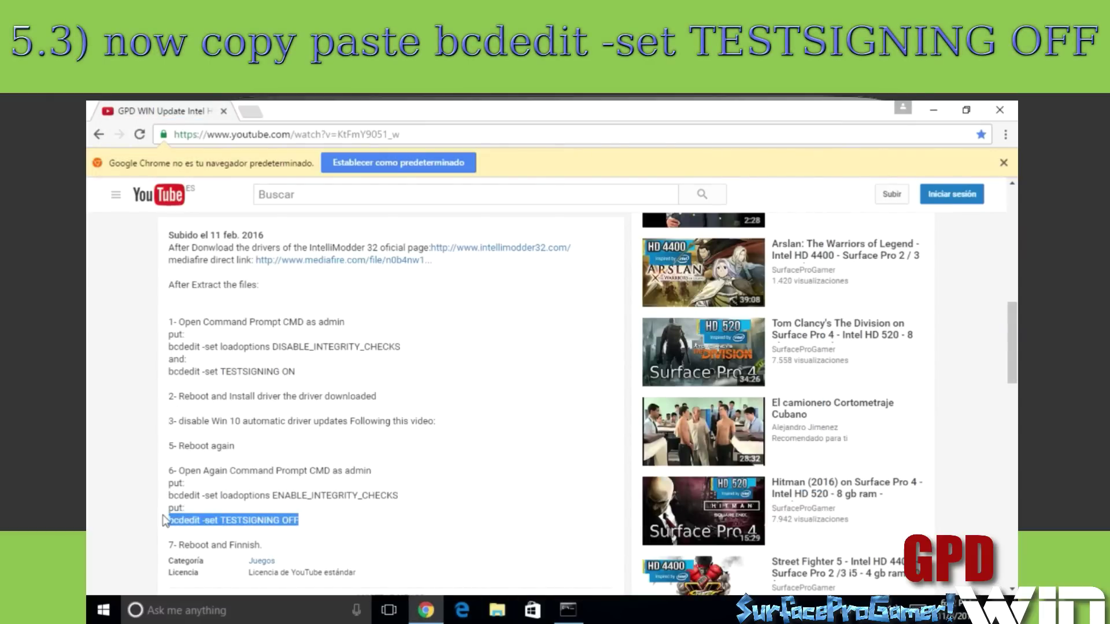
key("ctrl+c")
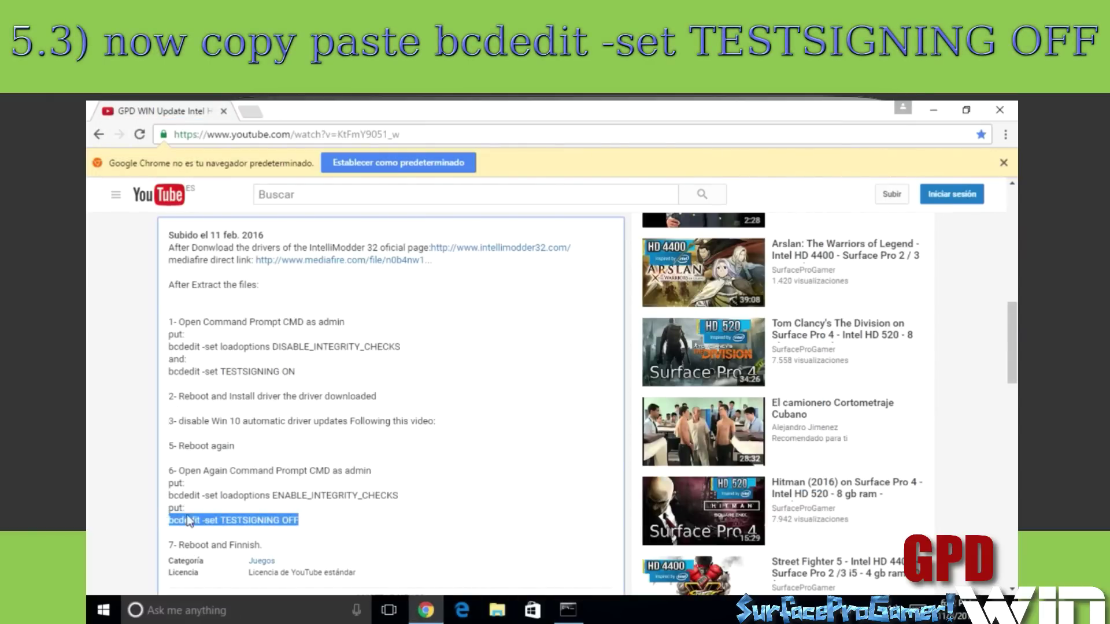
left_click(568, 612)
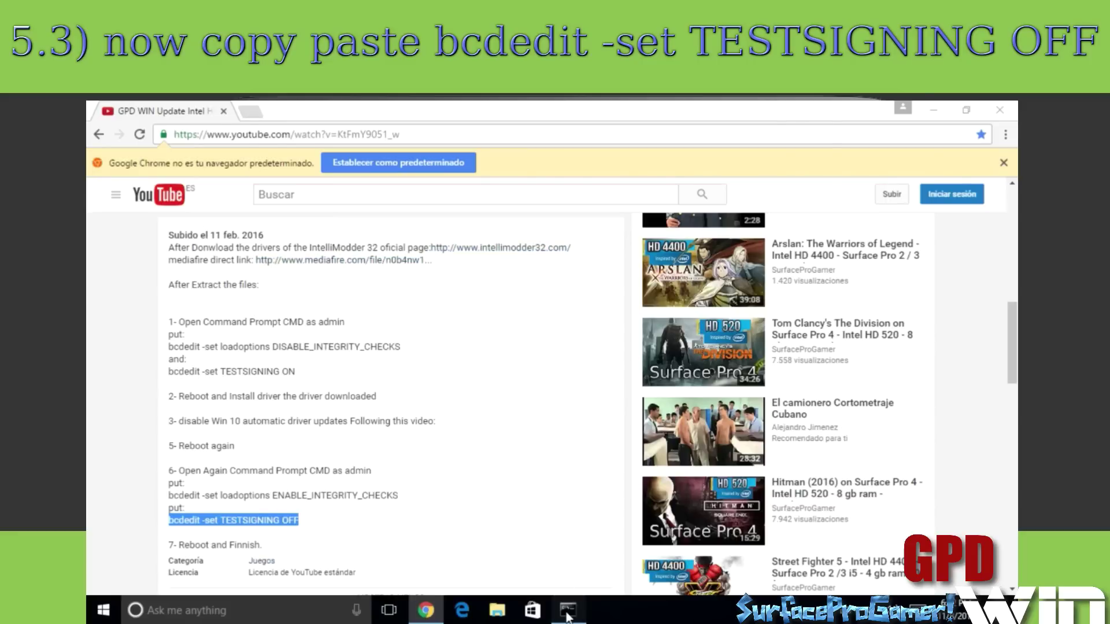